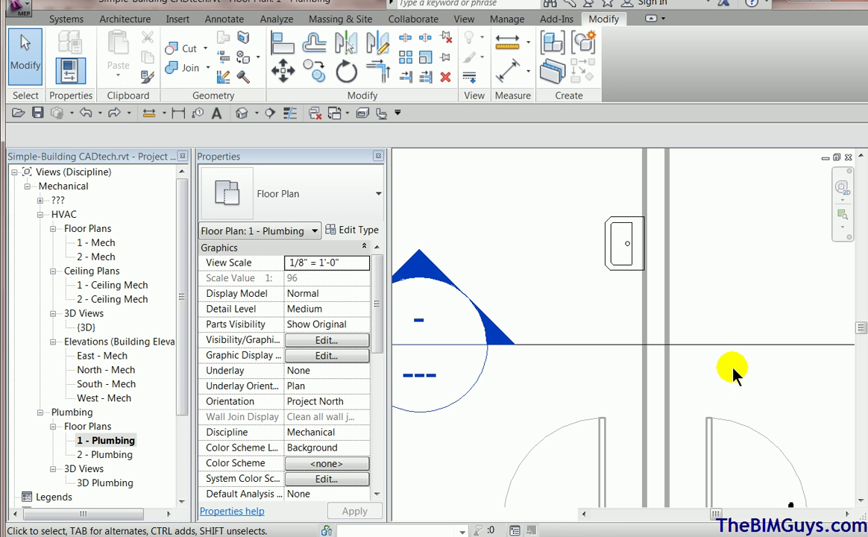
Step: Open the section view that cuts beside the wall-mounted lavatory on the 1 - Plumbing floor plan
scroll(727, 367, "down", 4)
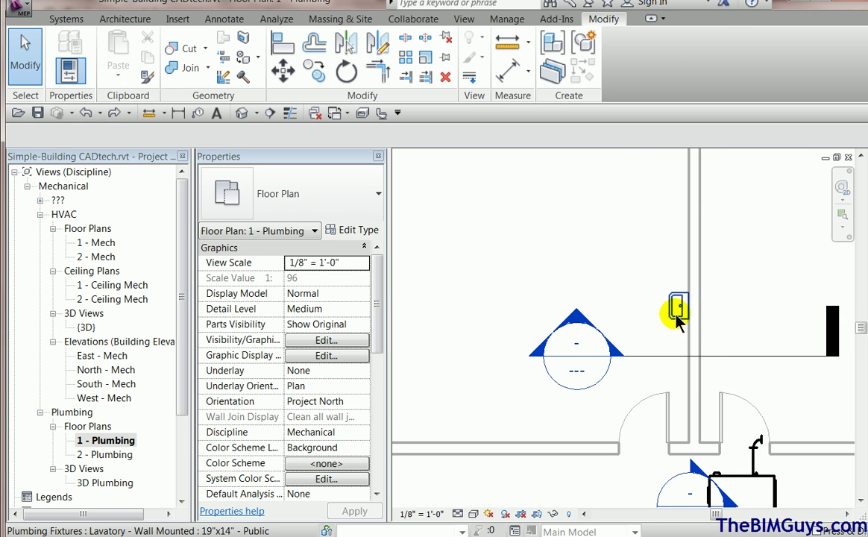
left_click(675, 316)
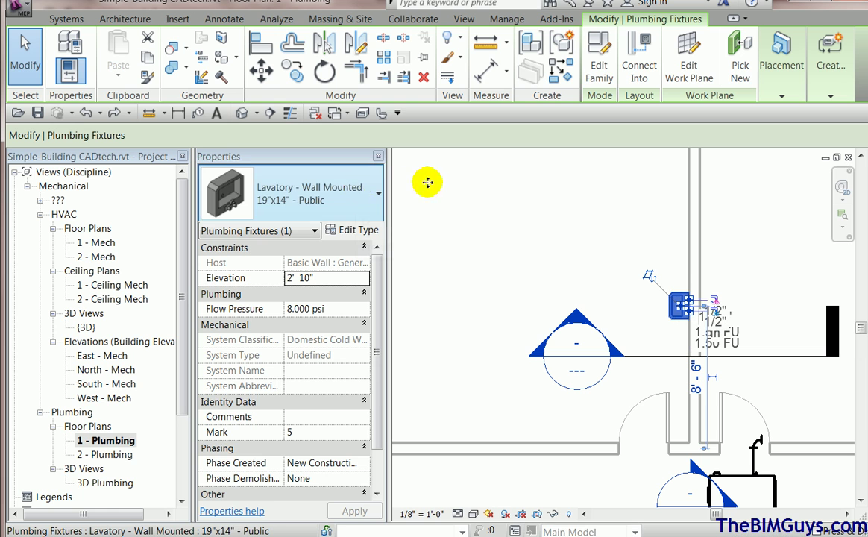
left_click(631, 317)
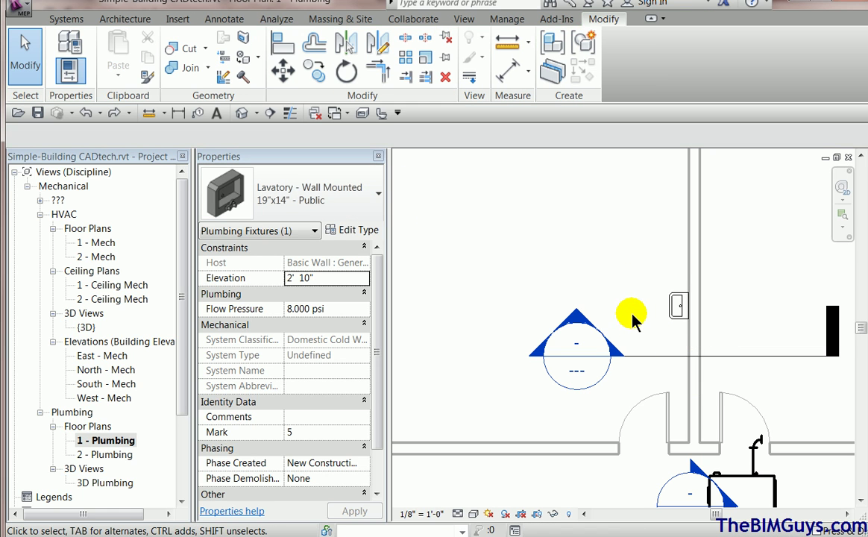
double_click(613, 355)
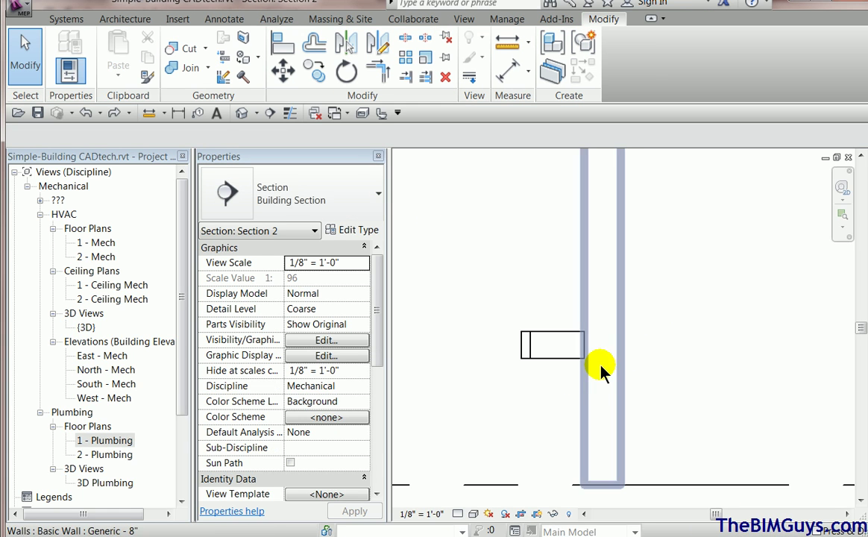
Step: Draw a 1 1/4" PVC sanitary pipe from the lavatory's drain down to a 1' 2" offset and horizontally through the wall
left_click(540, 391)
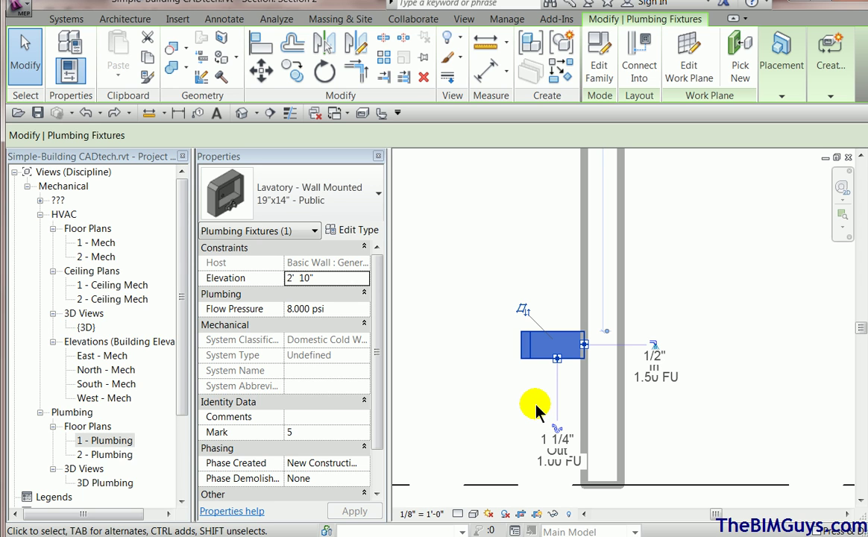
scroll(535, 408, "up", 2)
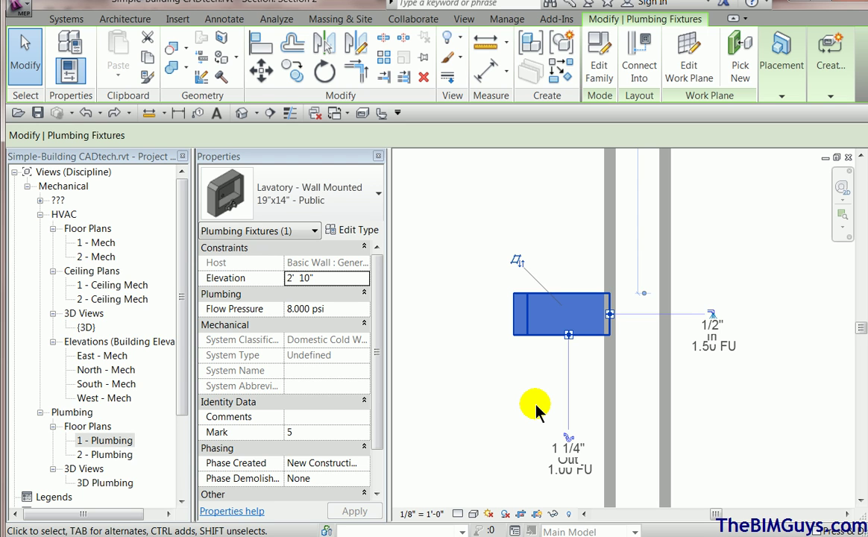
right_click(572, 343)
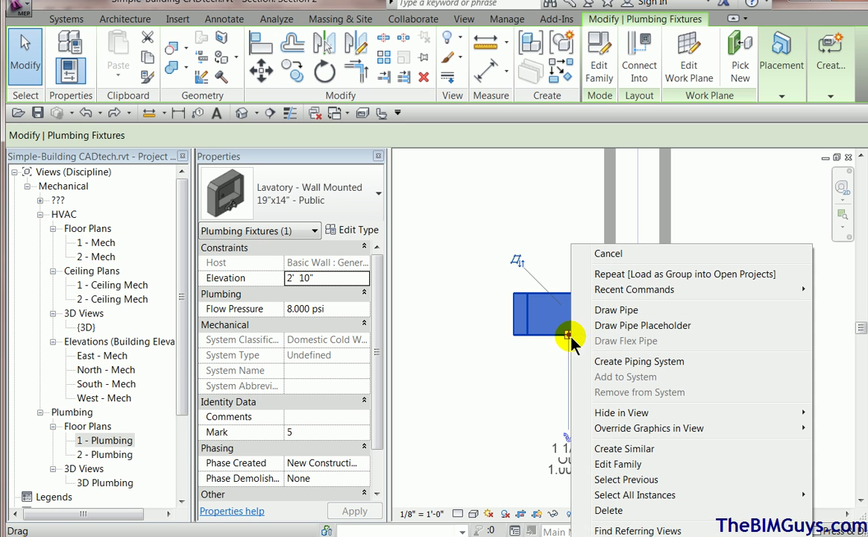
left_click(618, 310)
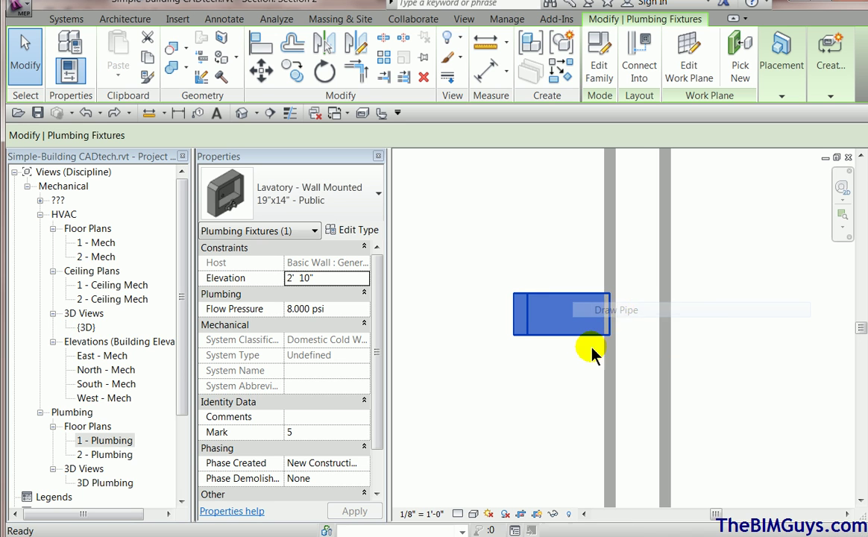
left_click(568, 434)
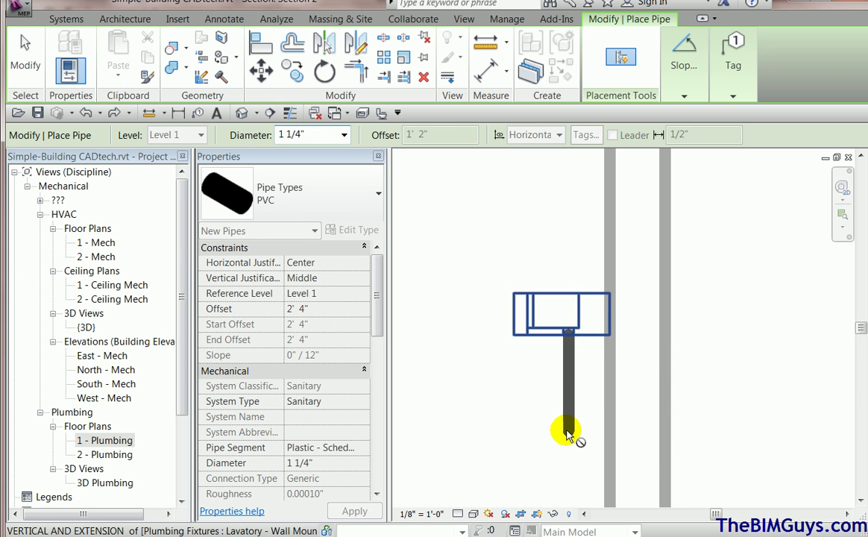
left_click(704, 433)
key("Escape")
key("Escape")
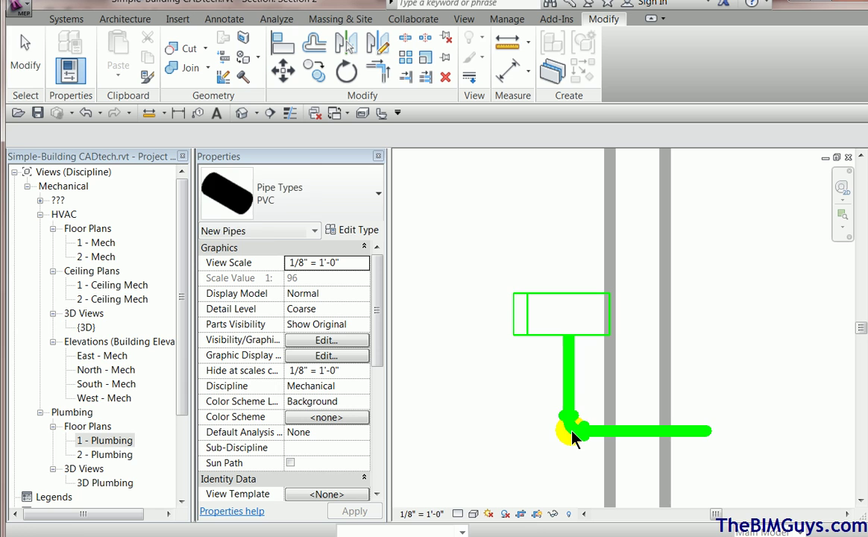
Step: Set the section view's detail level to Fine and its scale to 1/2" = 1'-0"
scroll(554, 478, "up", 1)
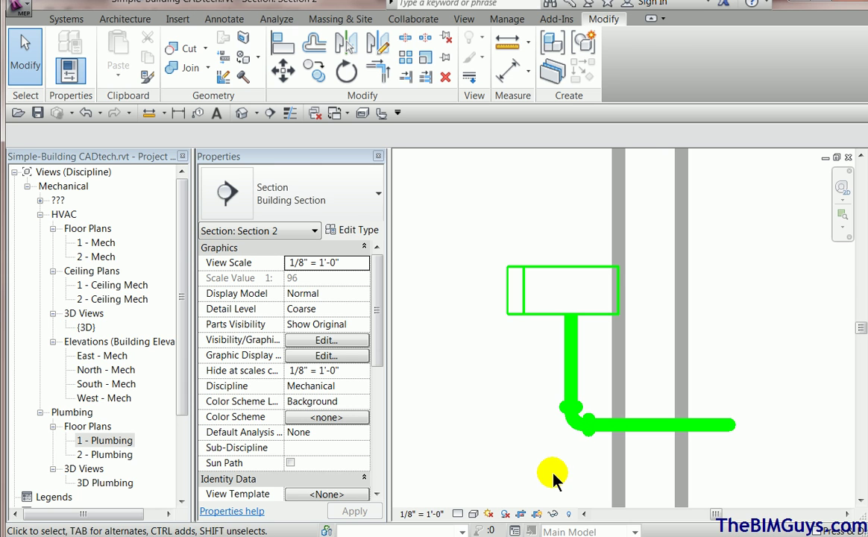
left_click(457, 513)
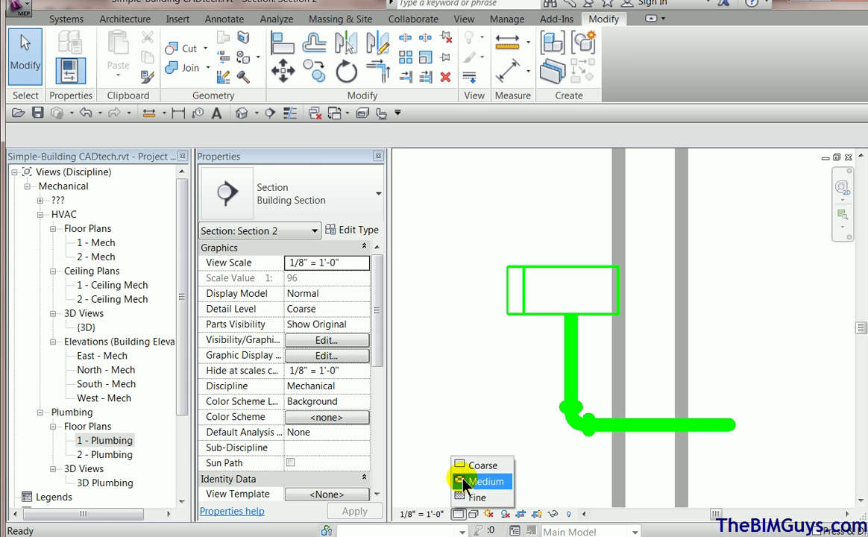
left_click(466, 464)
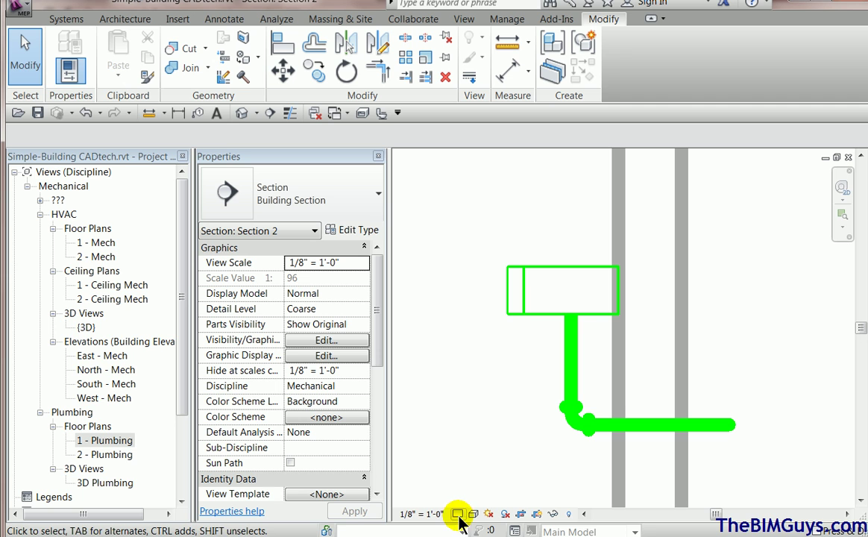
left_click(457, 514)
left_click(470, 496)
left_click(410, 513)
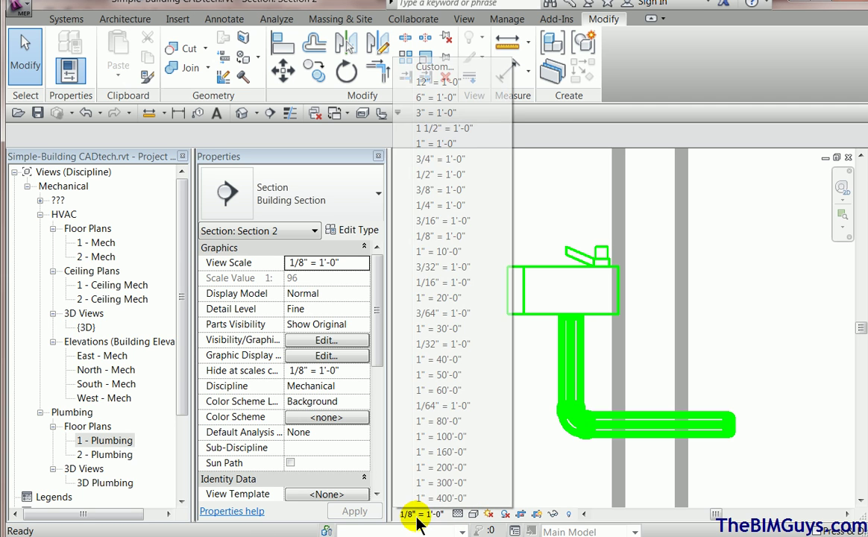
left_click(440, 175)
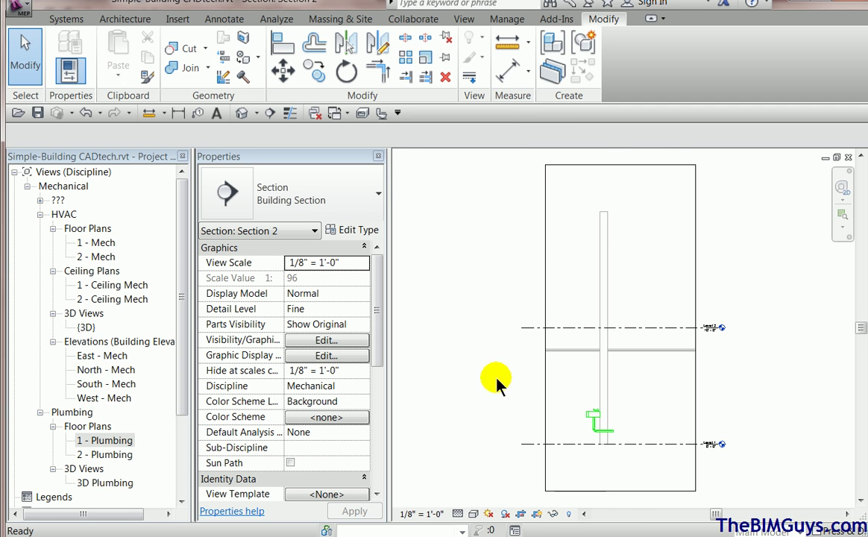
scroll(610, 439, "up", 5)
scroll(609, 433, "up", 3)
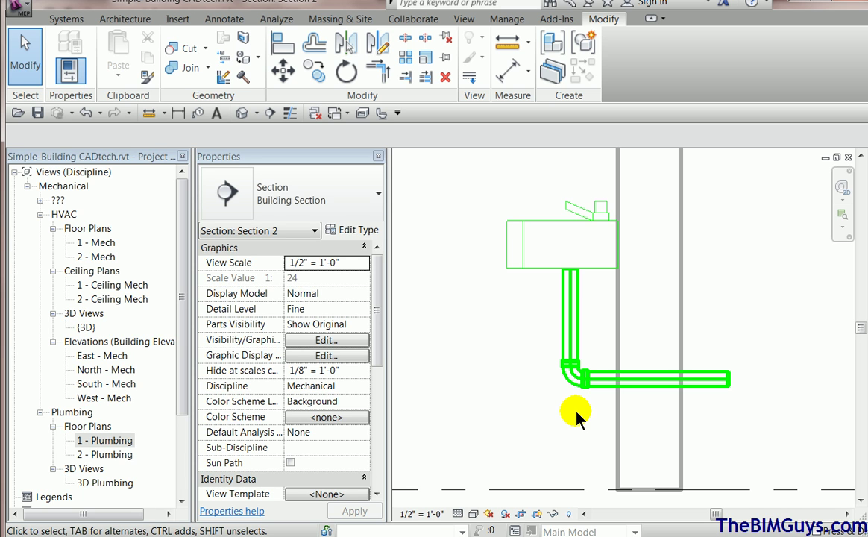
Step: Load the family Trap P - PVC - Sch 40 - DWV.rfa from the DWV folder of the socket-type Sch 40 PVC pipe fittings
left_click(177, 19)
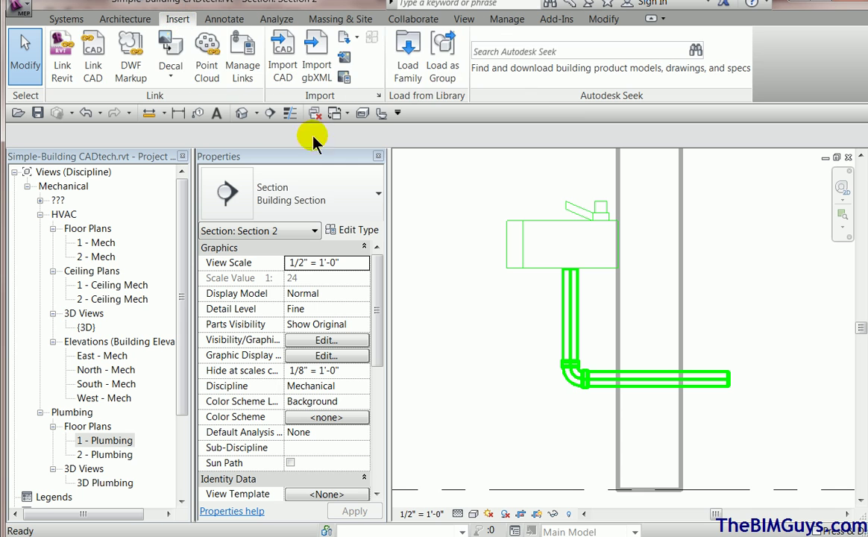
left_click(410, 60)
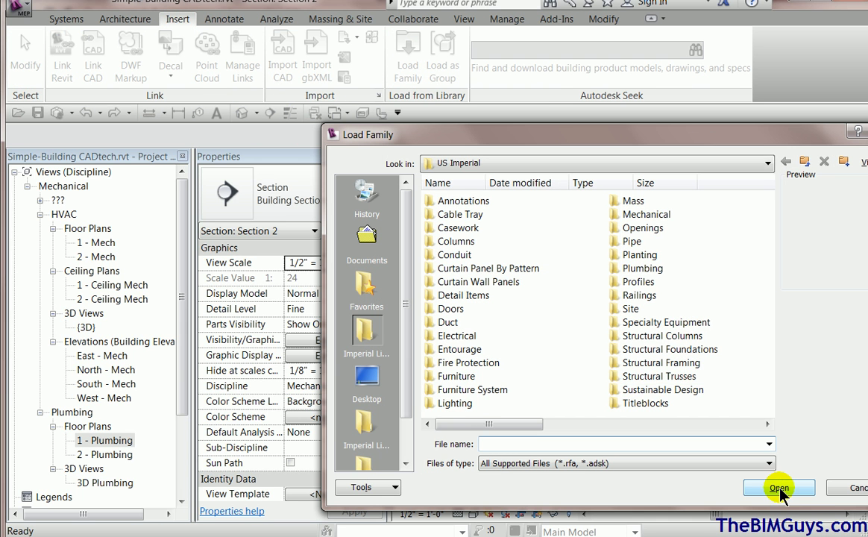
double_click(625, 241)
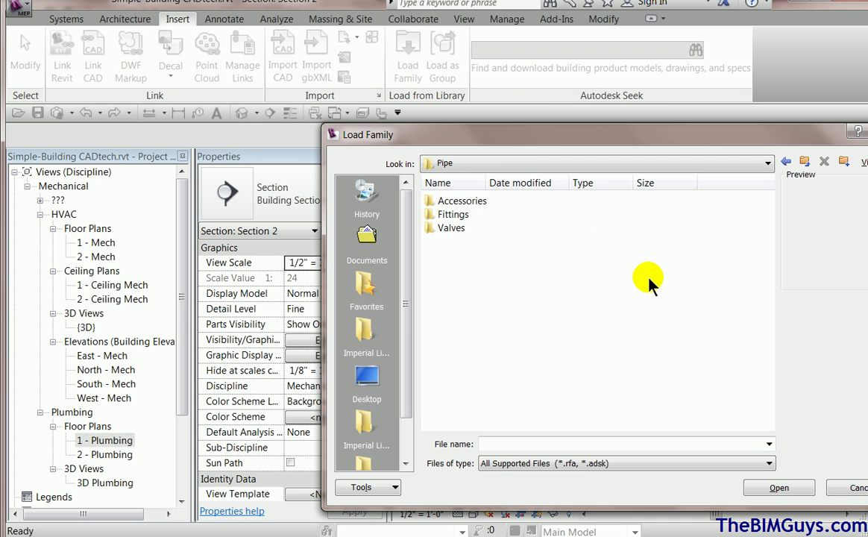
double_click(451, 216)
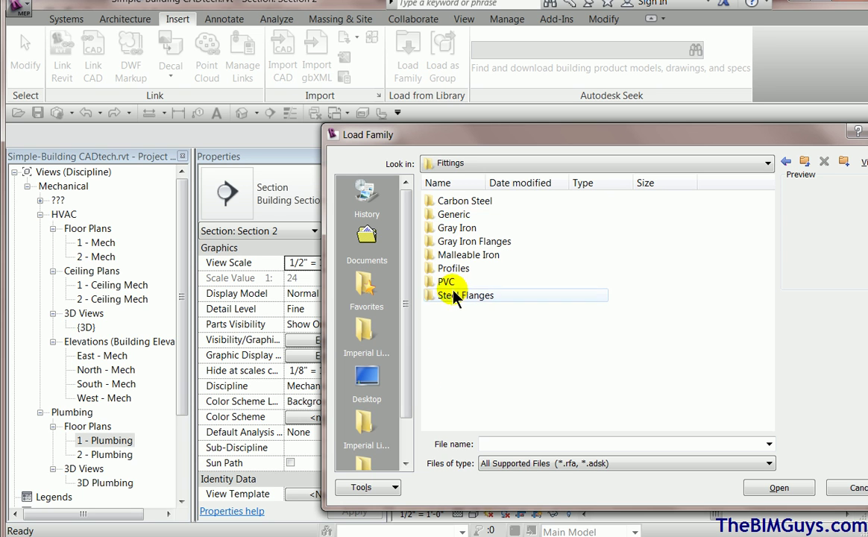
double_click(445, 282)
double_click(455, 201)
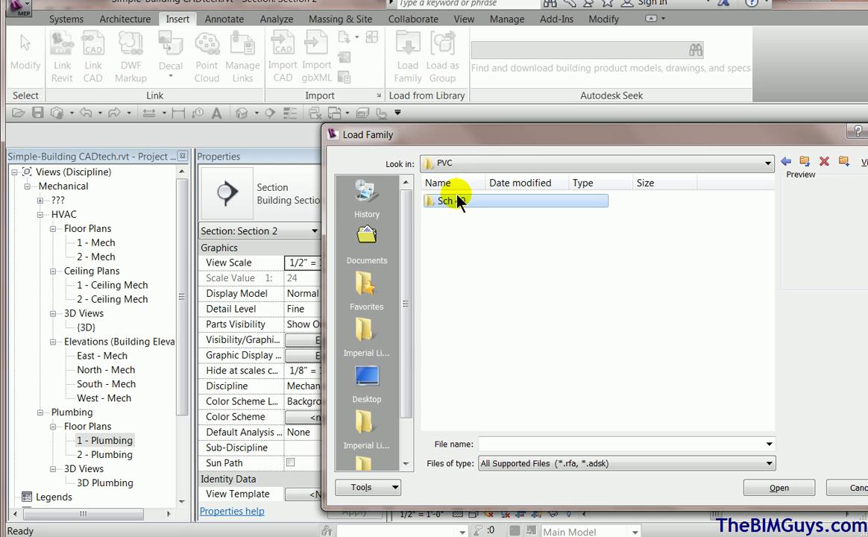
double_click(449, 202)
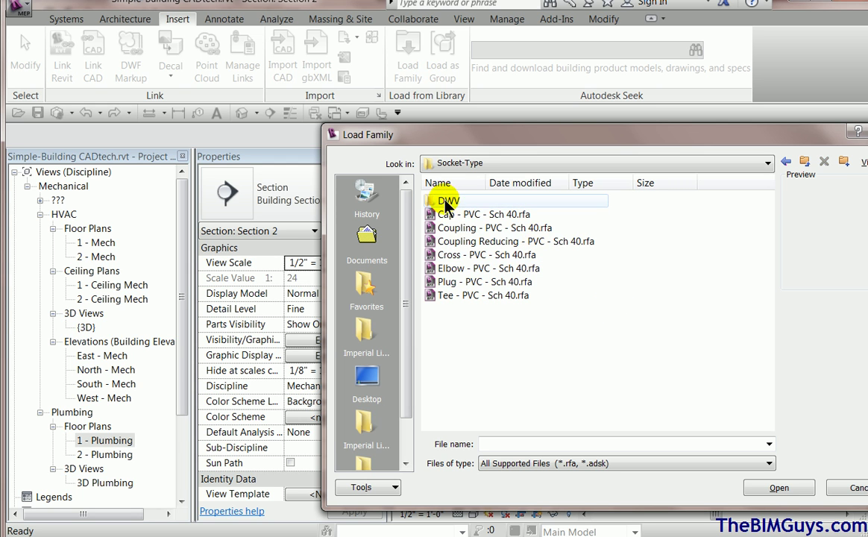
double_click(448, 201)
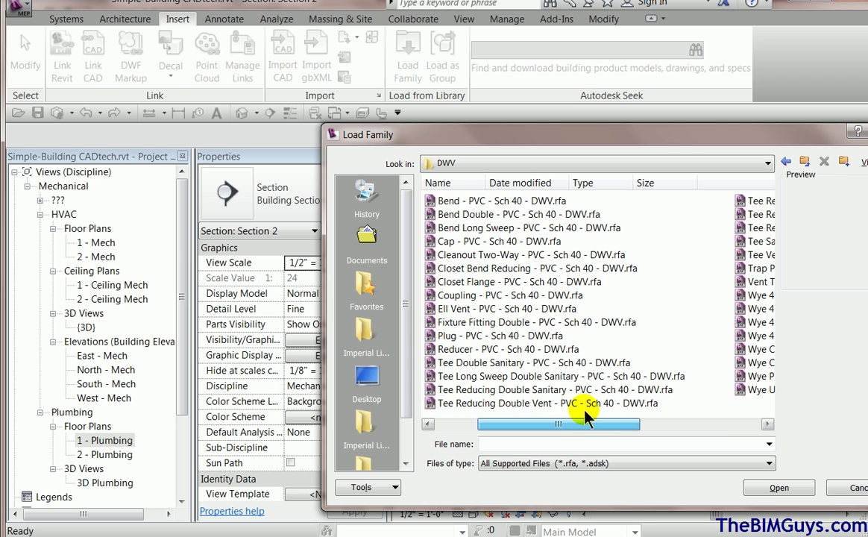
left_click_drag(535, 424, 668, 417)
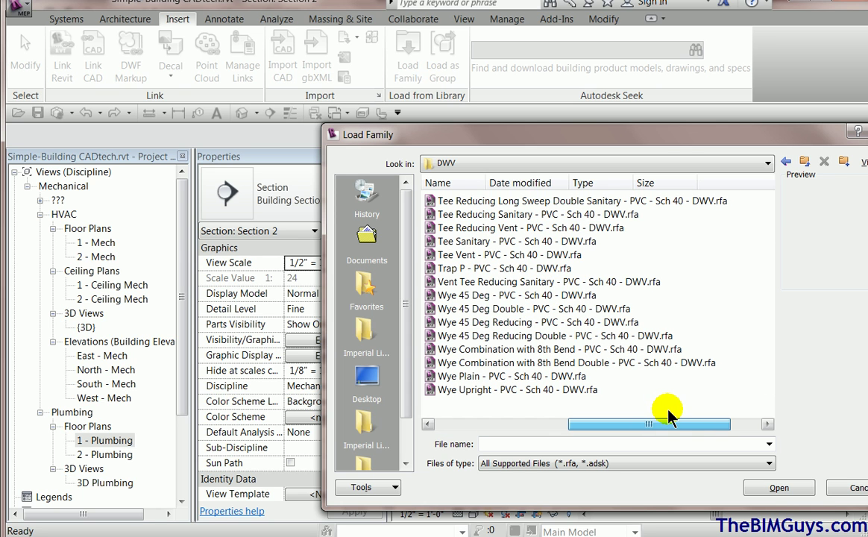
left_click(470, 269)
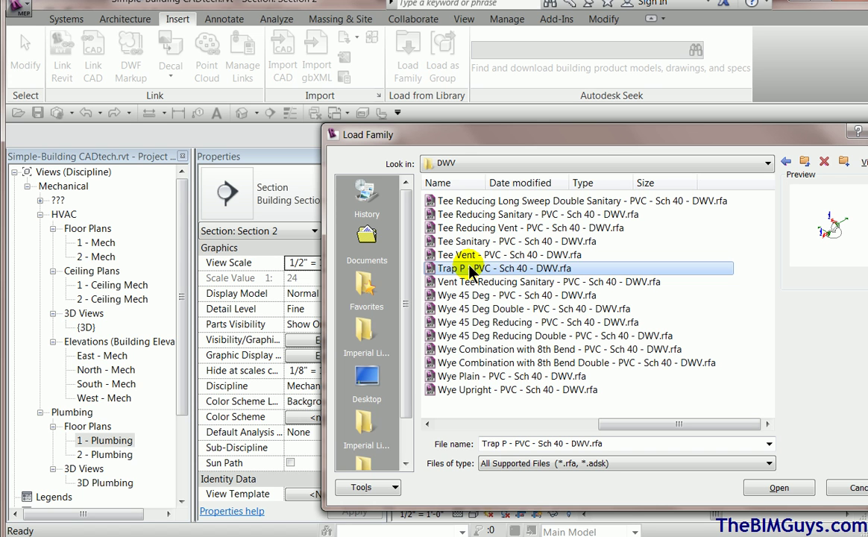
left_click(779, 488)
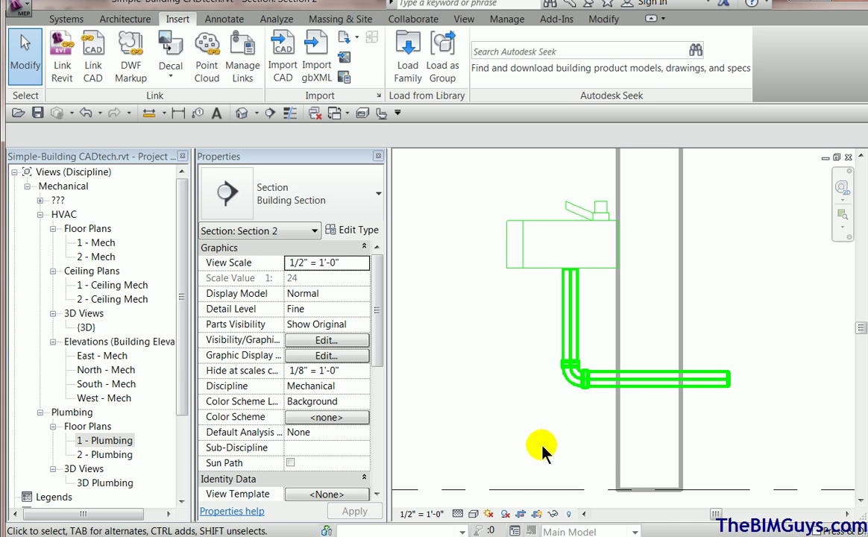
Step: Check which fitting types are available to replace the elbow below the lavatory
left_click(582, 379)
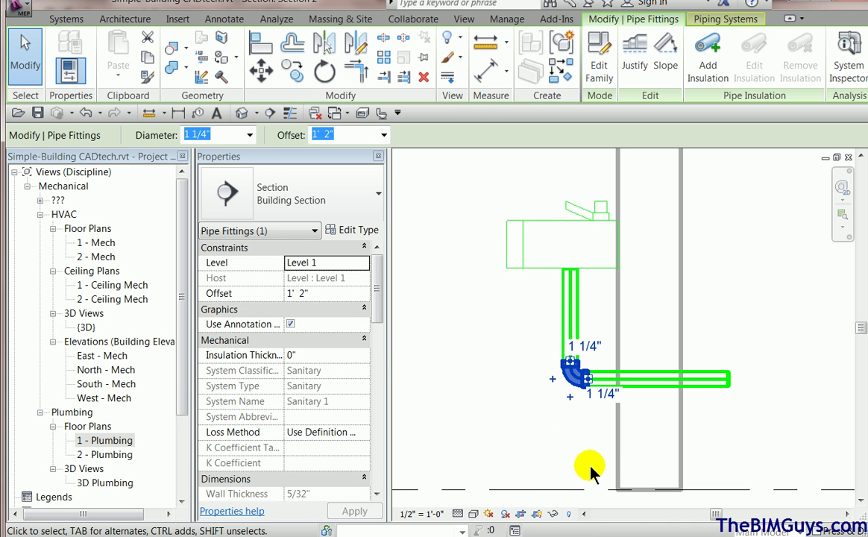
left_click(373, 209)
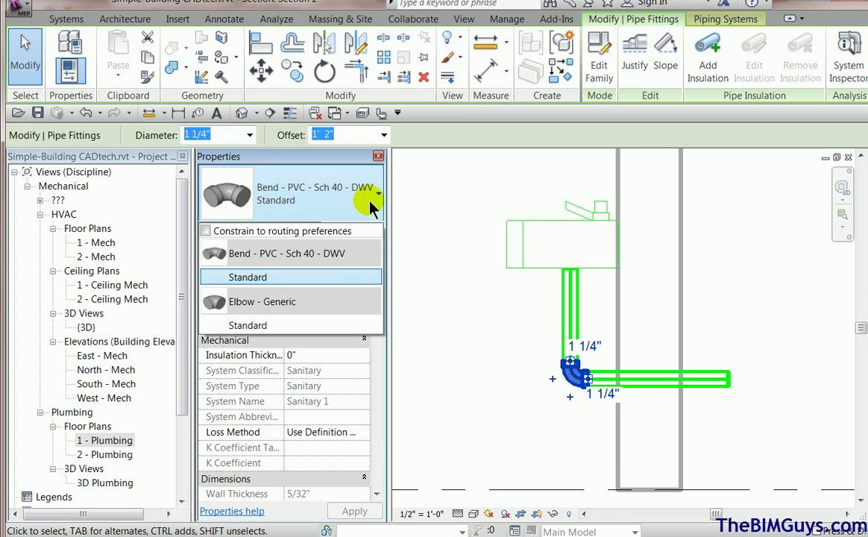
left_click(496, 431)
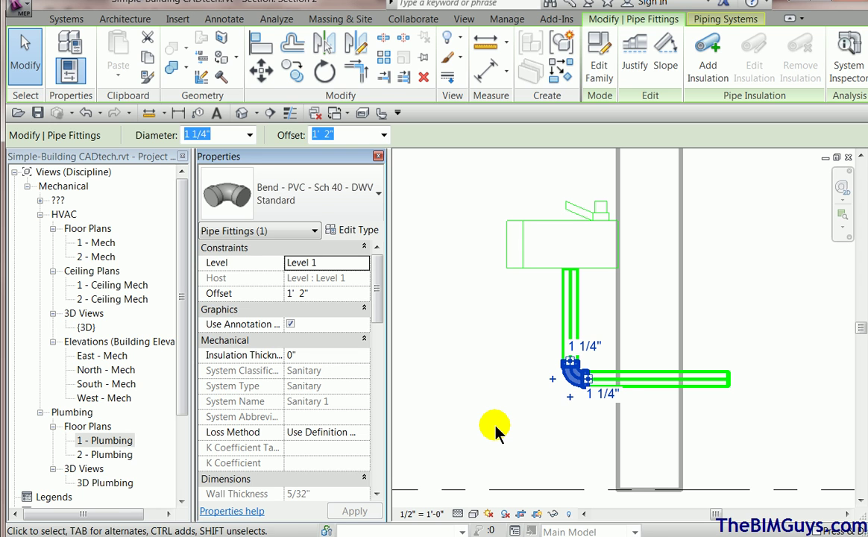
left_click(496, 431)
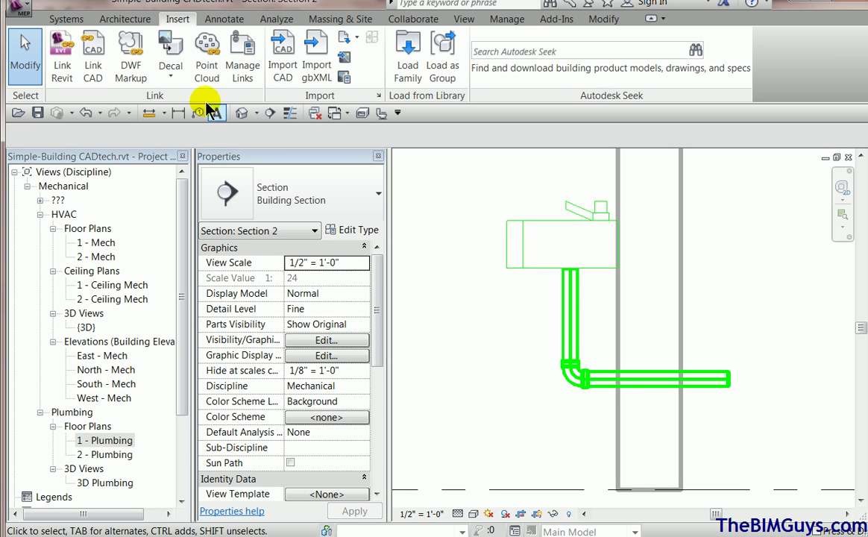
Step: Place a Trap P - PVC - Sch 40 - DWV pipe fitting on the open end of the horizontal drain pipe beyond the wall
left_click(66, 22)
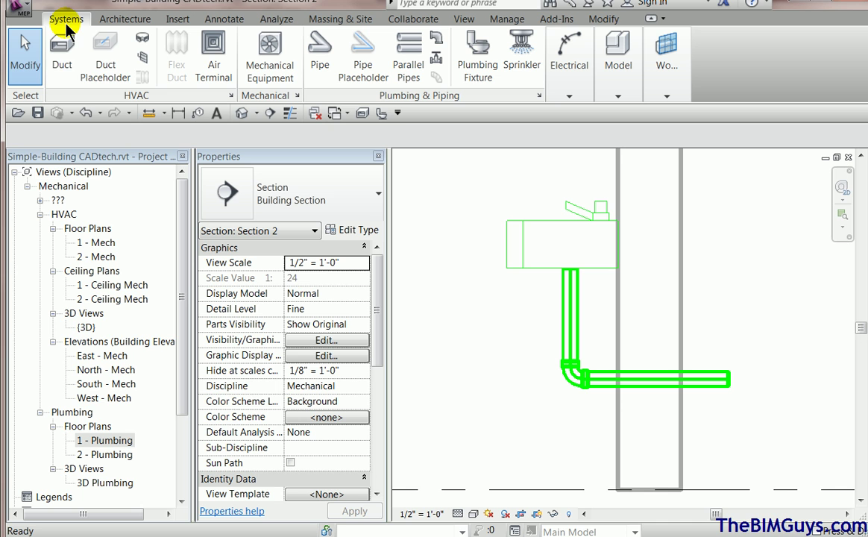
left_click(437, 44)
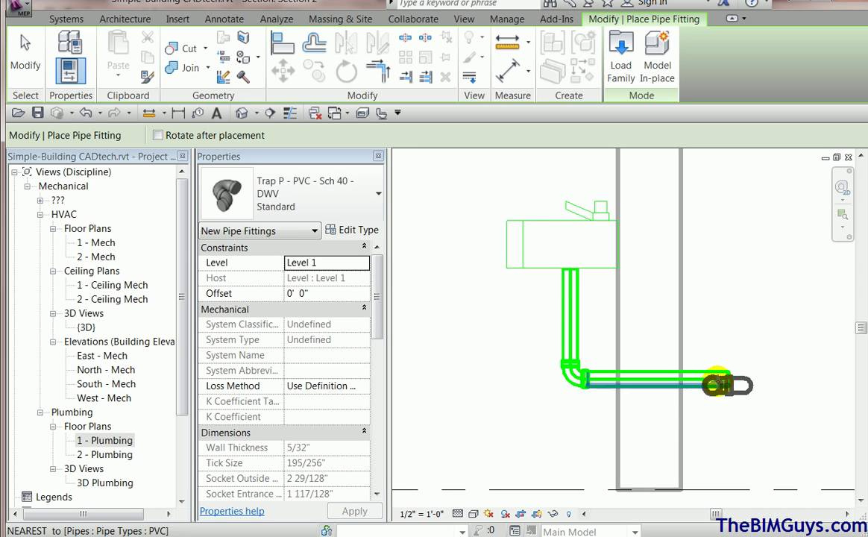
left_click(727, 379)
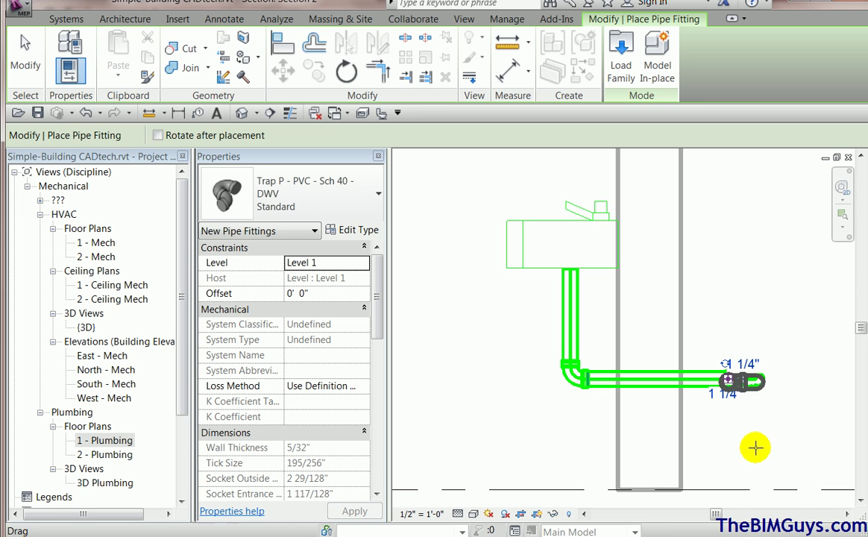
scroll(720, 416, "up", 2)
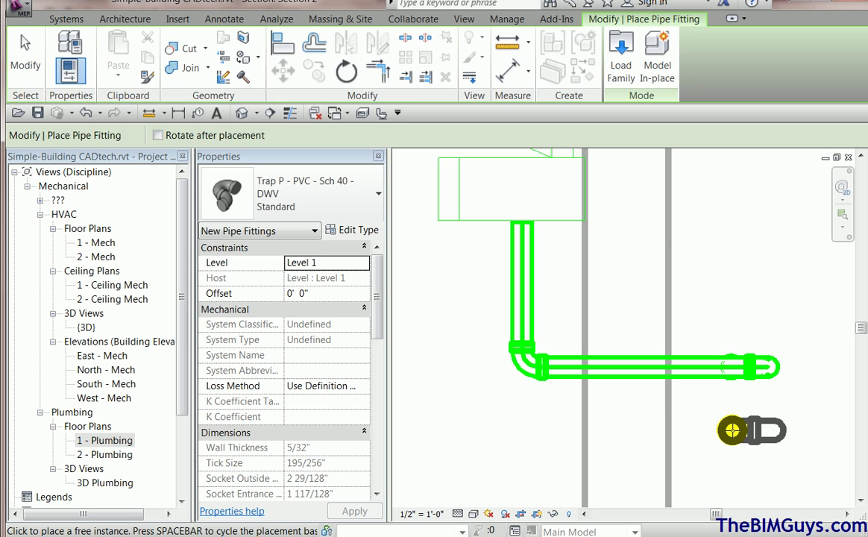
key("Escape")
key("Escape")
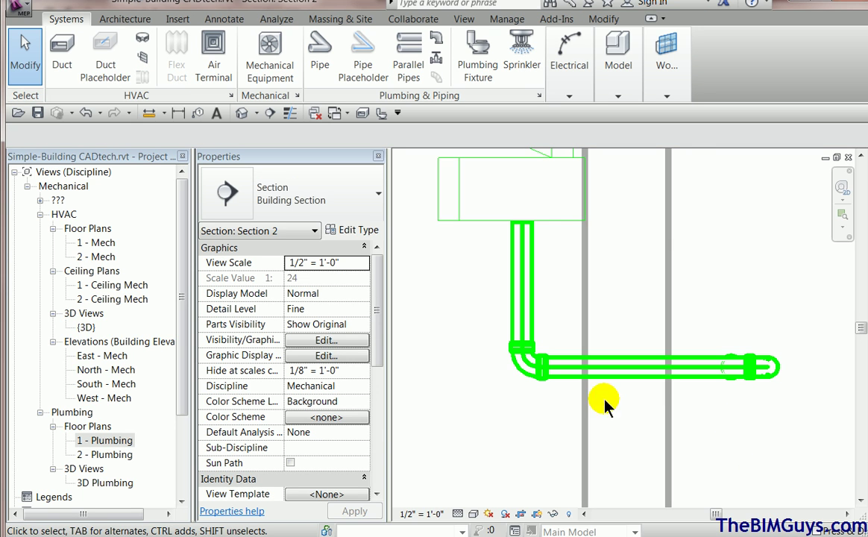
Step: Open the family of the P-trap fitting at the end of the horizontal drain pipe for editing
scroll(518, 459, "down", 2)
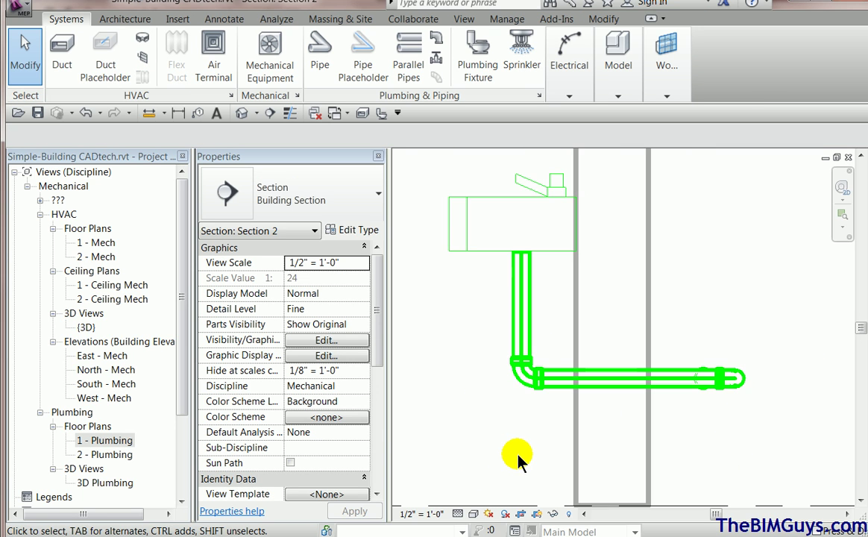
middle_click_drag(519, 458, 469, 461)
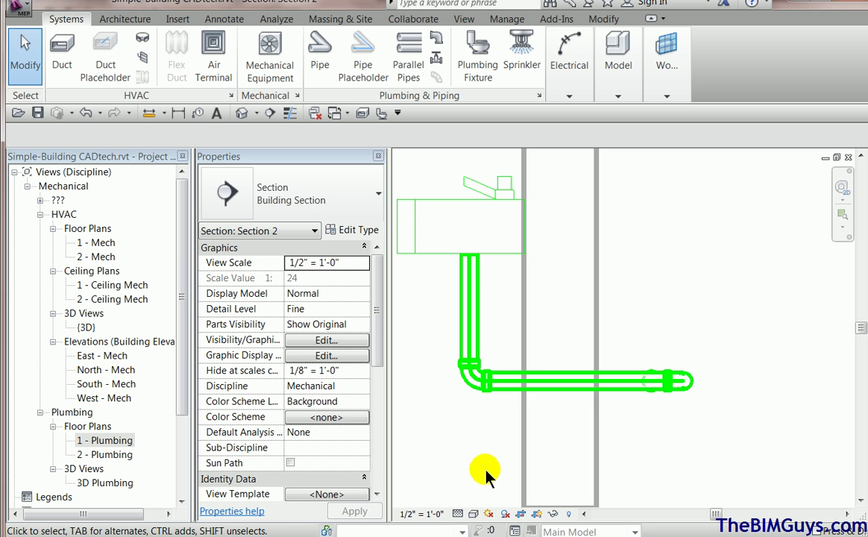
left_click(672, 384)
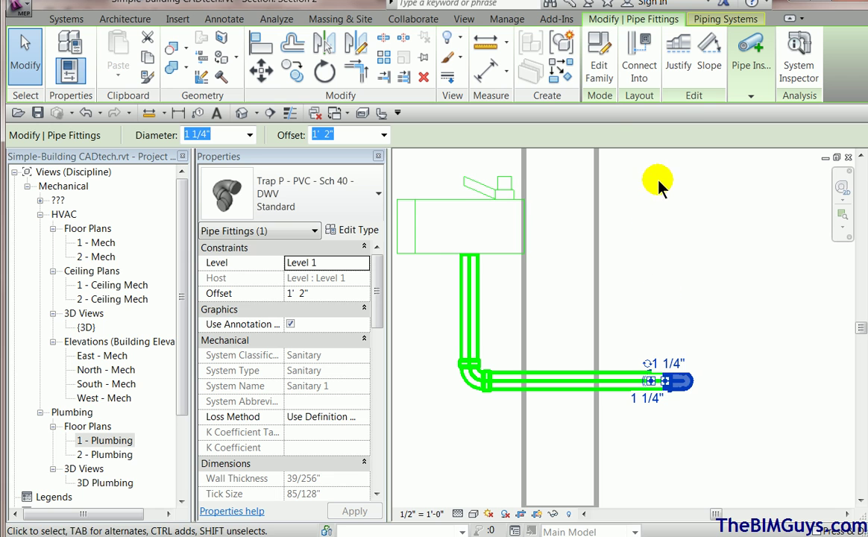
left_click(599, 67)
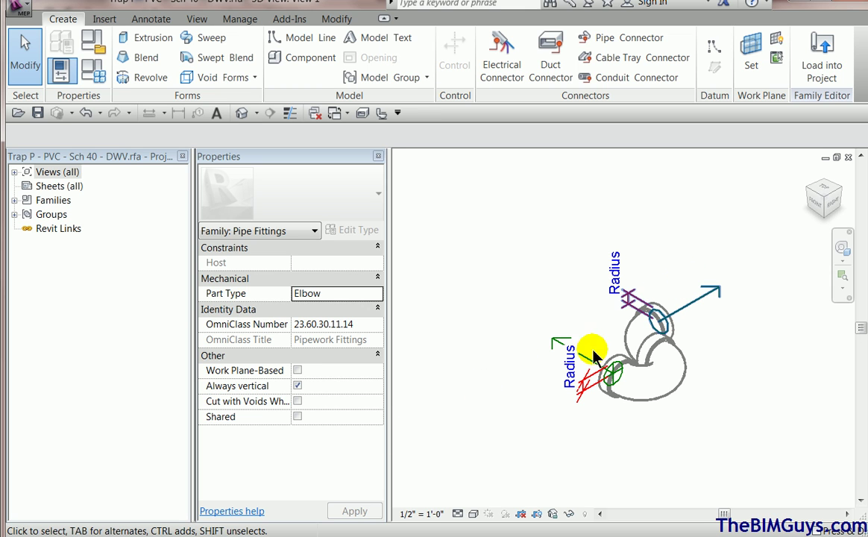
Step: Set the trap family's Part Type to Multi Port
left_click(374, 293)
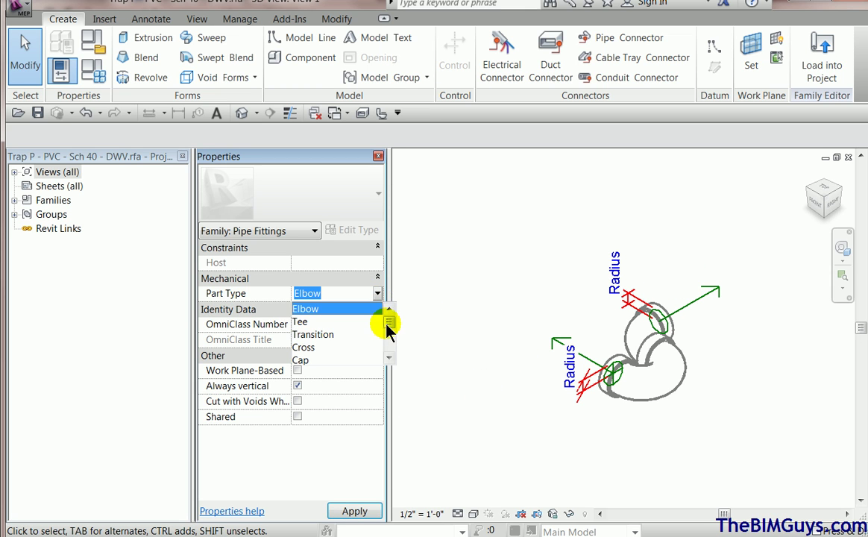
left_click_drag(389, 324, 393, 351)
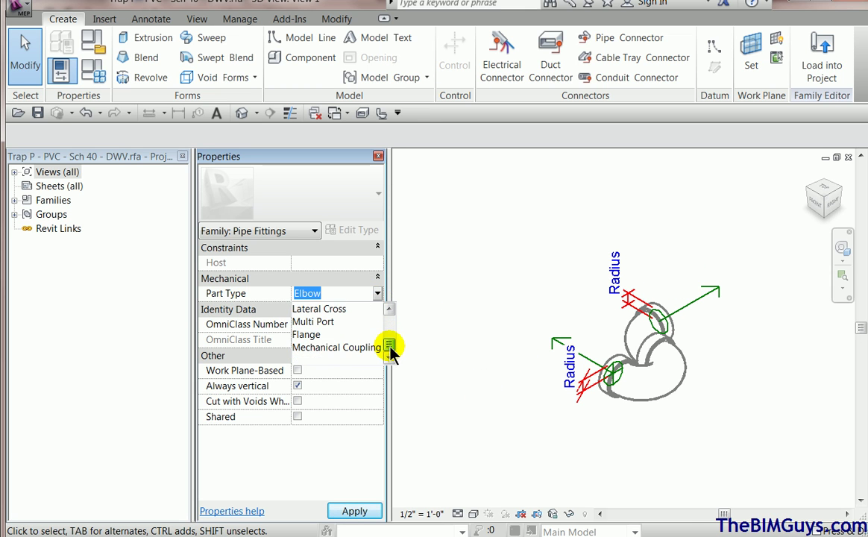
left_click(317, 322)
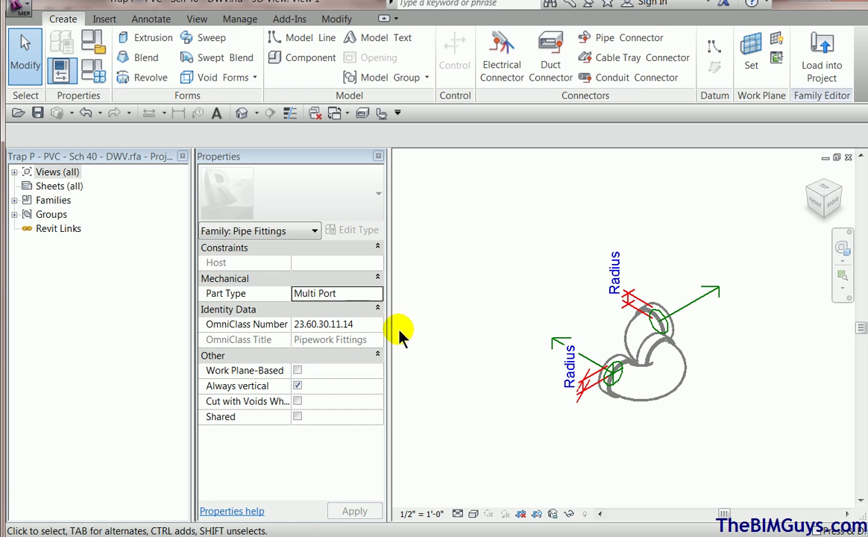
Step: Set the trap family's Part Type to Elbow and load it into the project, overwriting the existing version
left_click(378, 294)
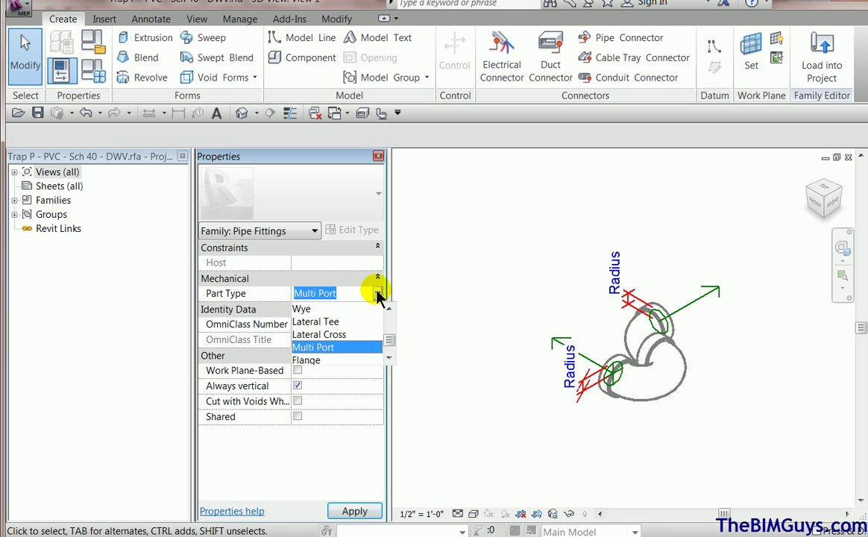
left_click_drag(388, 337, 388, 314)
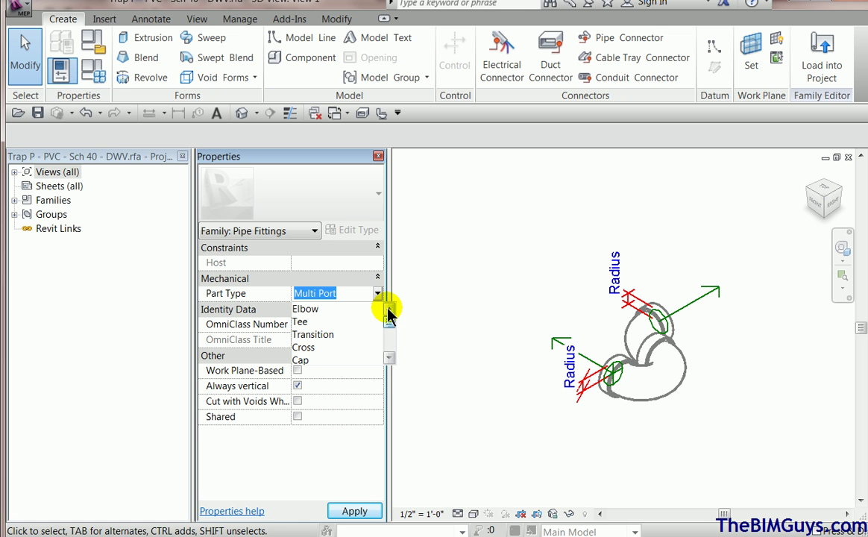
left_click(337, 309)
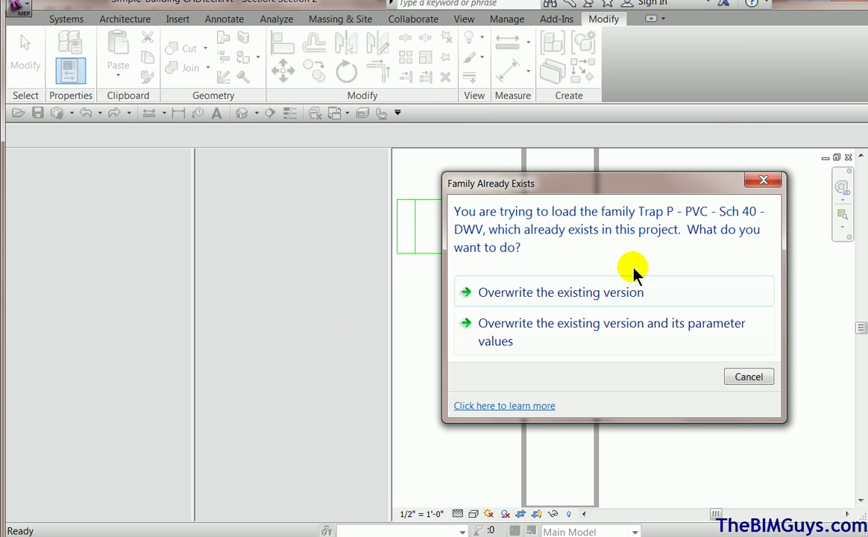
left_click(609, 295)
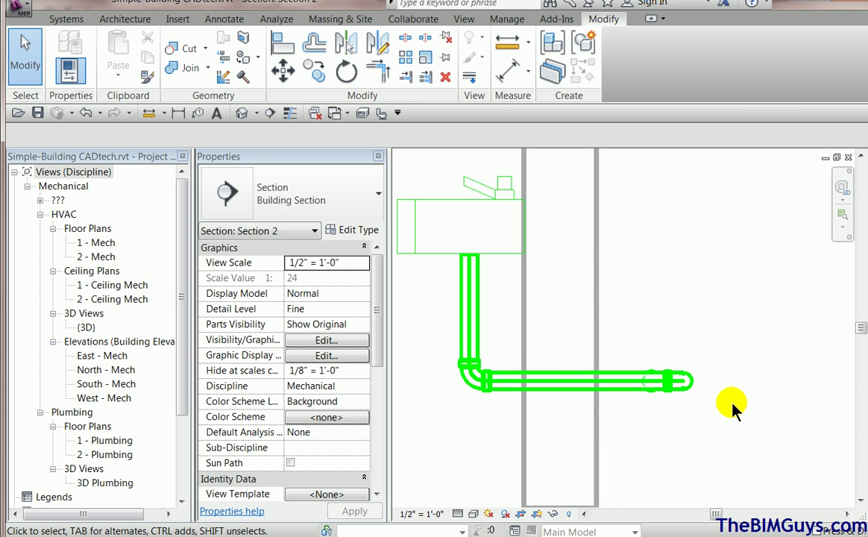
Step: Change the elbow below the lavatory to the Trap P - PVC - Sch 40 - DWV Standard type
left_click(477, 382)
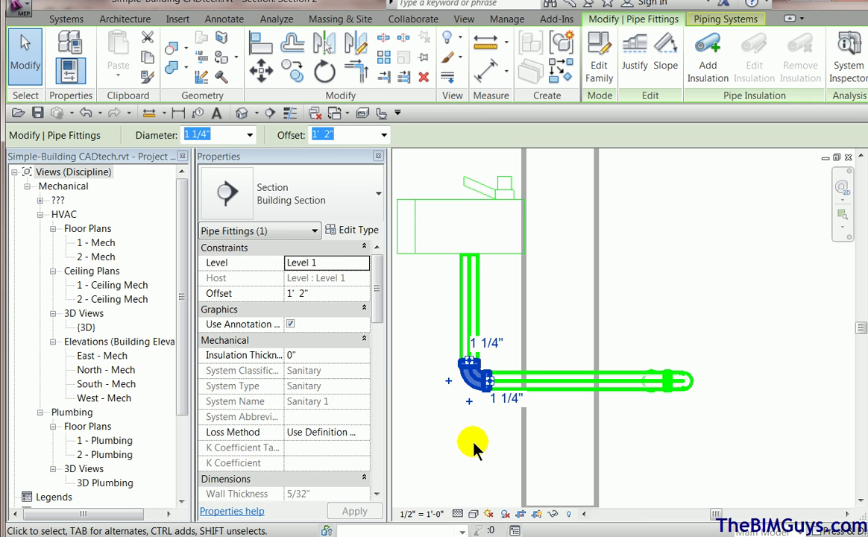
left_click(368, 199)
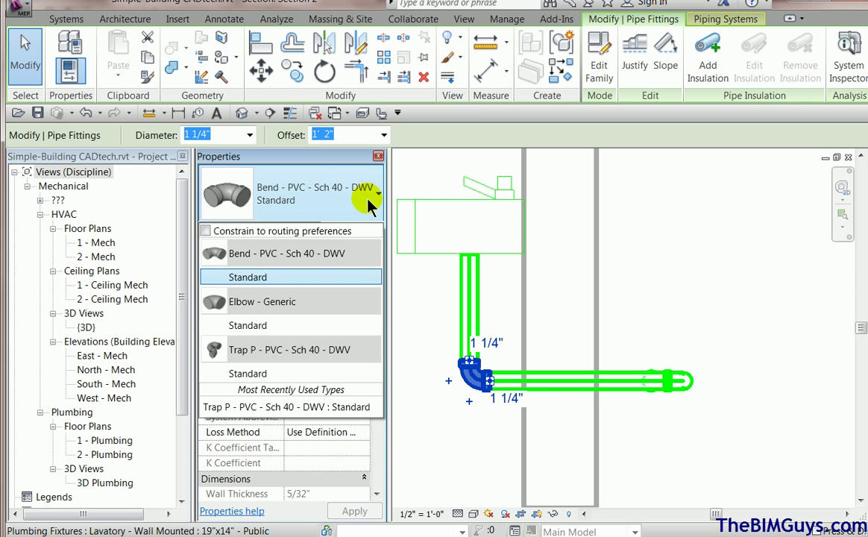
left_click(271, 373)
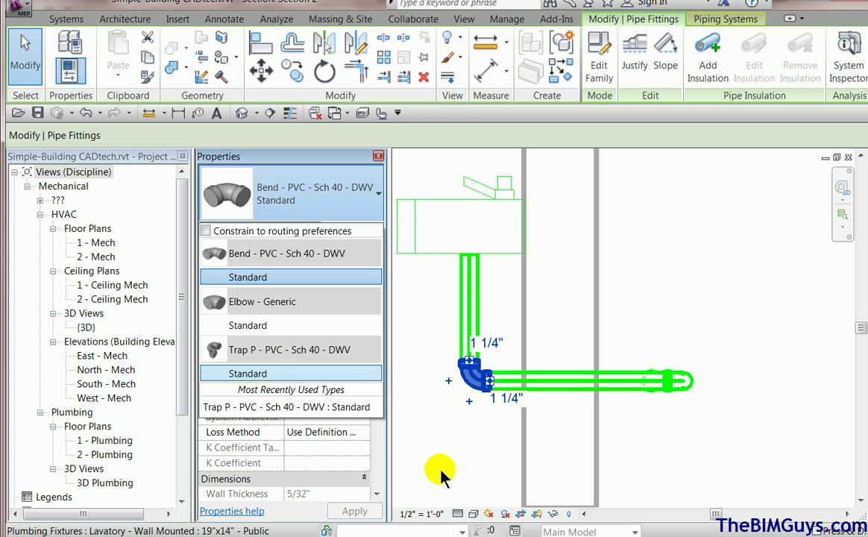
left_click(471, 488)
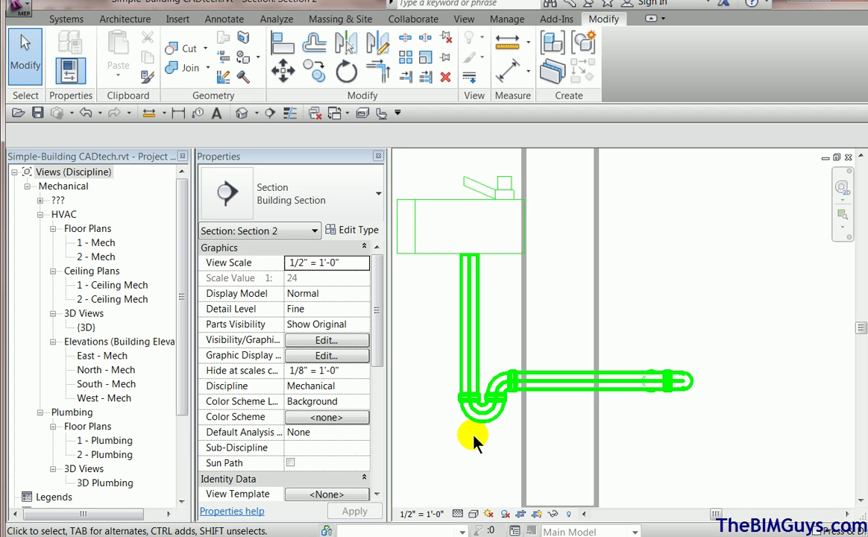
Step: Draw a 1 1/4" PVC pipe beyond the wall, running about 11" straight down and turning horizontally away from the wall
scroll(472, 440, "down", 1)
middle_click_drag(477, 452, 572, 430)
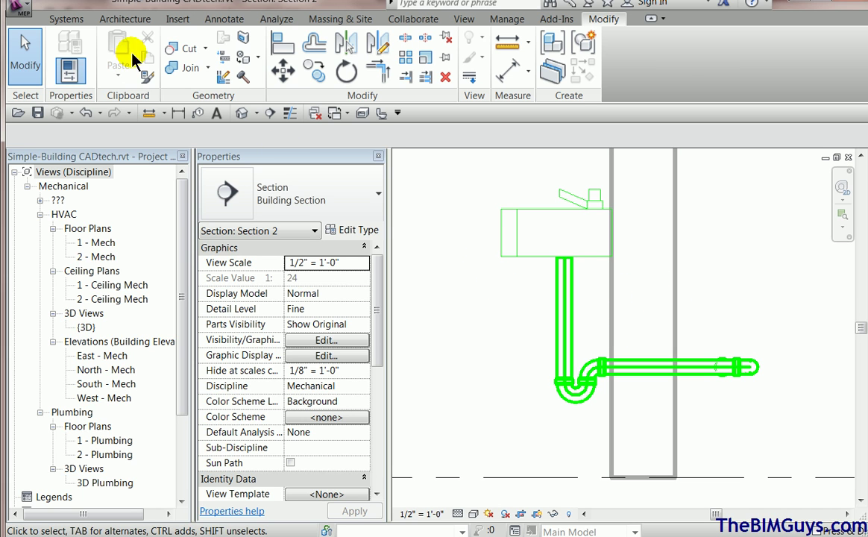
left_click(72, 22)
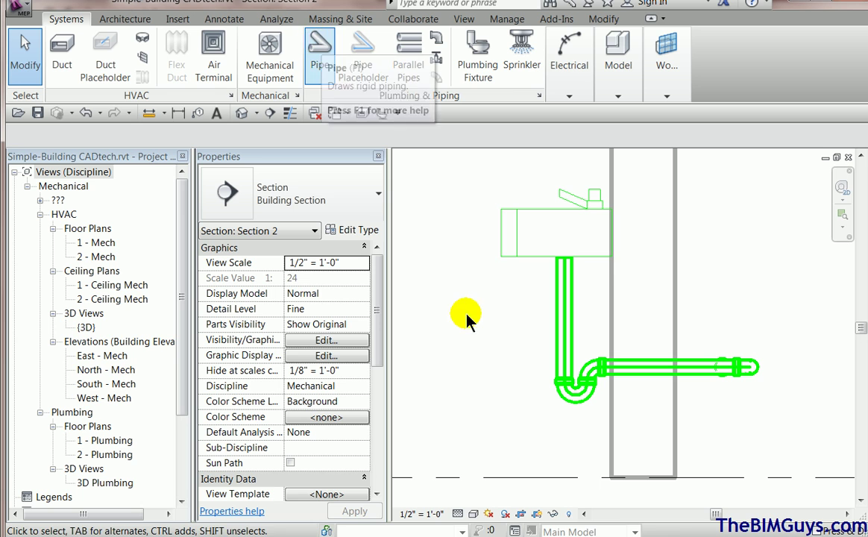
key("p")
key("i")
left_click(716, 193)
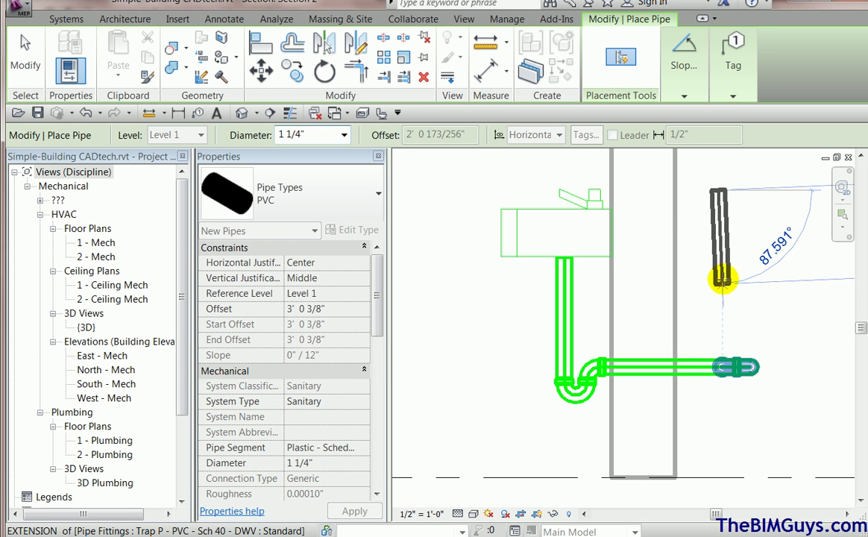
left_click(718, 279)
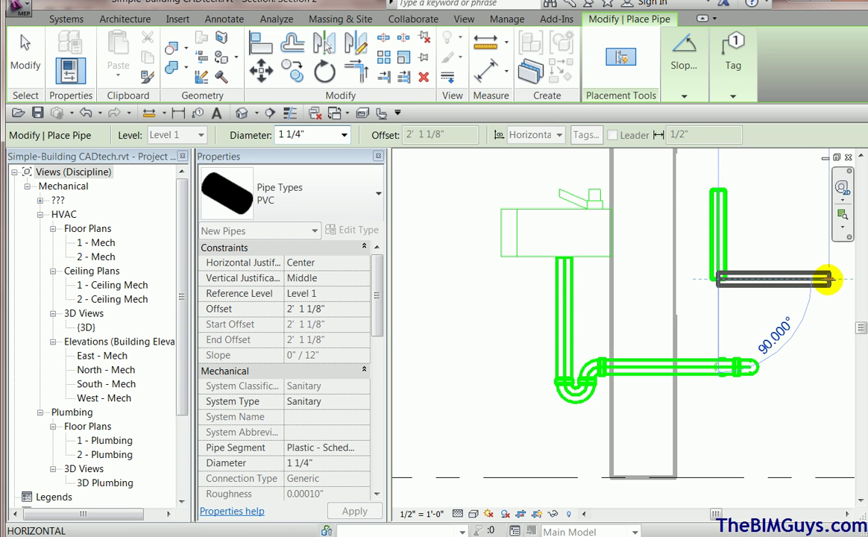
left_click(828, 280)
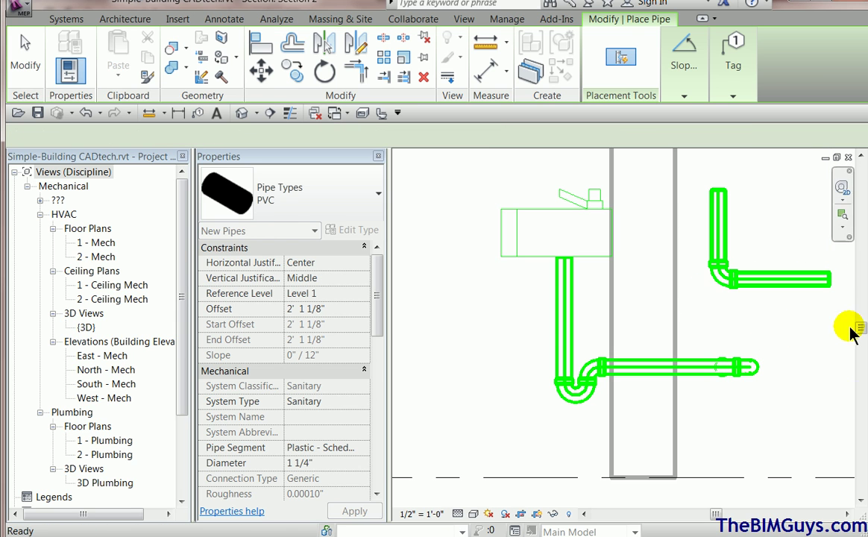
key("Escape")
key("Escape")
Step: Change the elbow of the new pipe run beyond the wall to the Trap P - PVC - Sch 40 - DWV Standard type
left_click(729, 287)
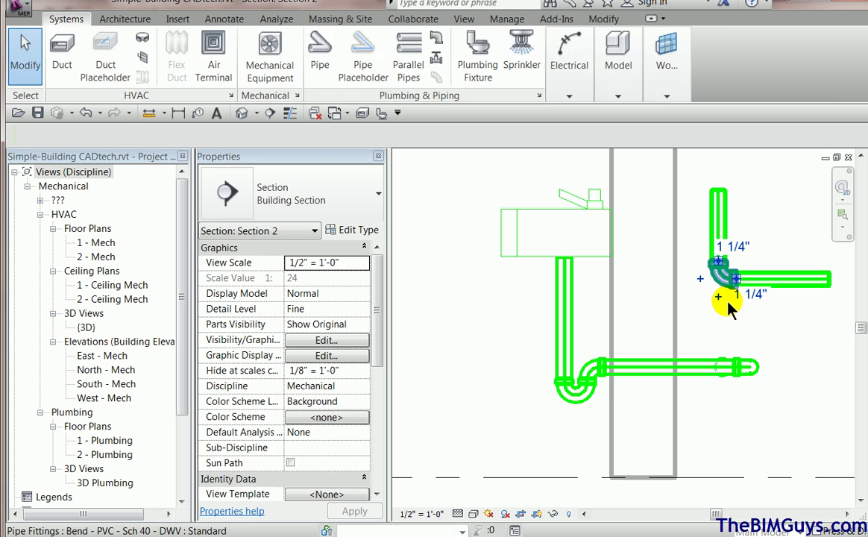
left_click(359, 194)
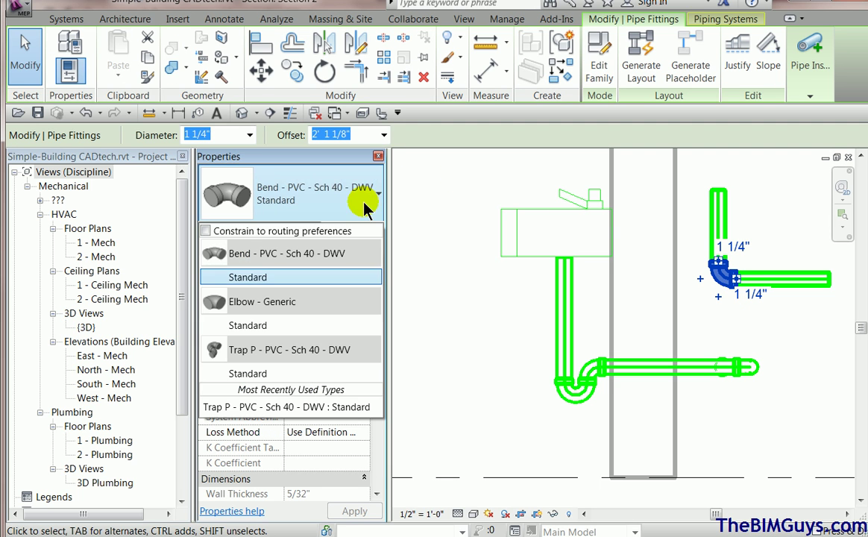
left_click(306, 377)
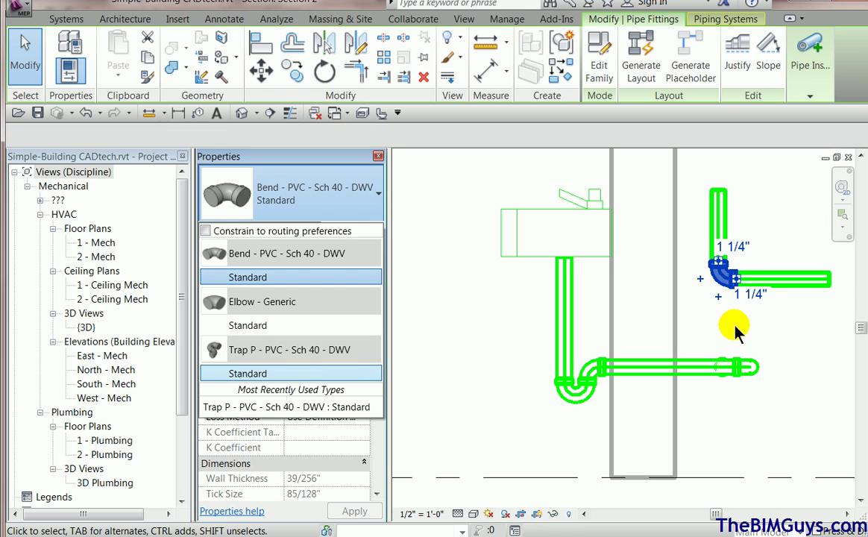
left_click(778, 334)
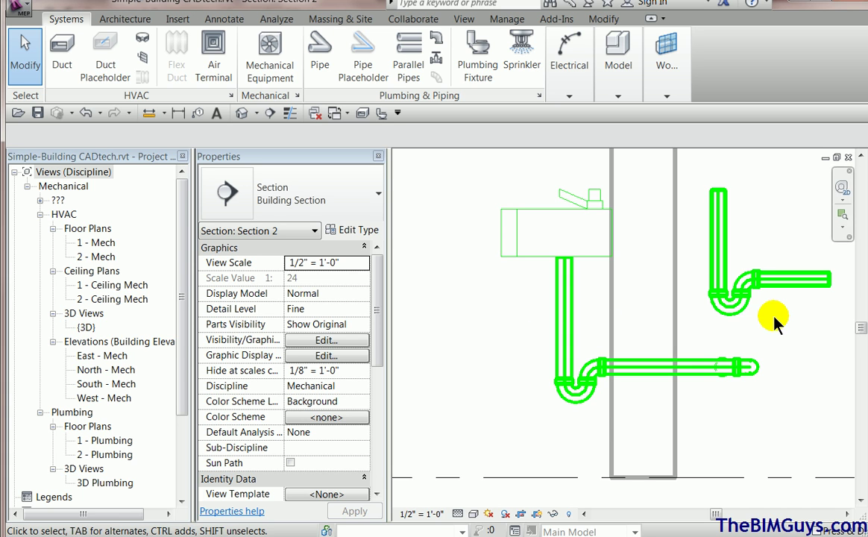
Step: Duplicate the pipe type of the vertical pipe beyond the wall as "PVC p-trap"
scroll(761, 321, "down", 2)
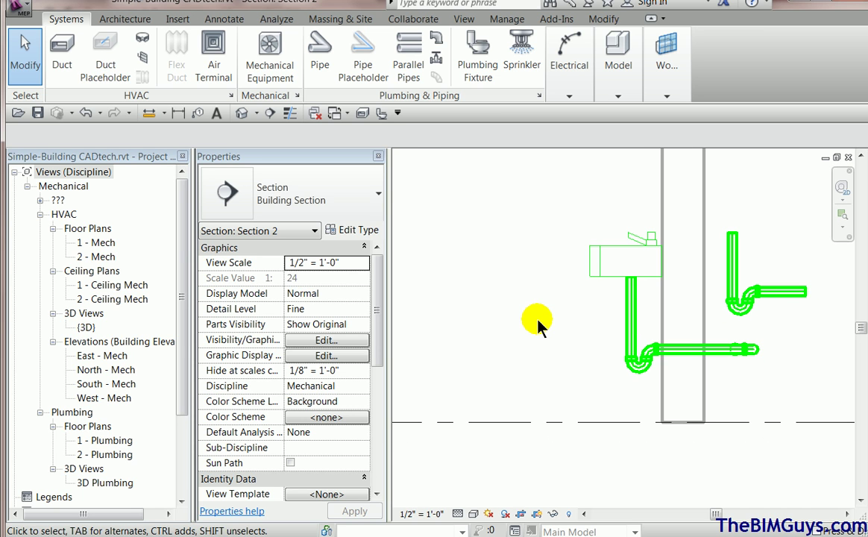
left_click(731, 261)
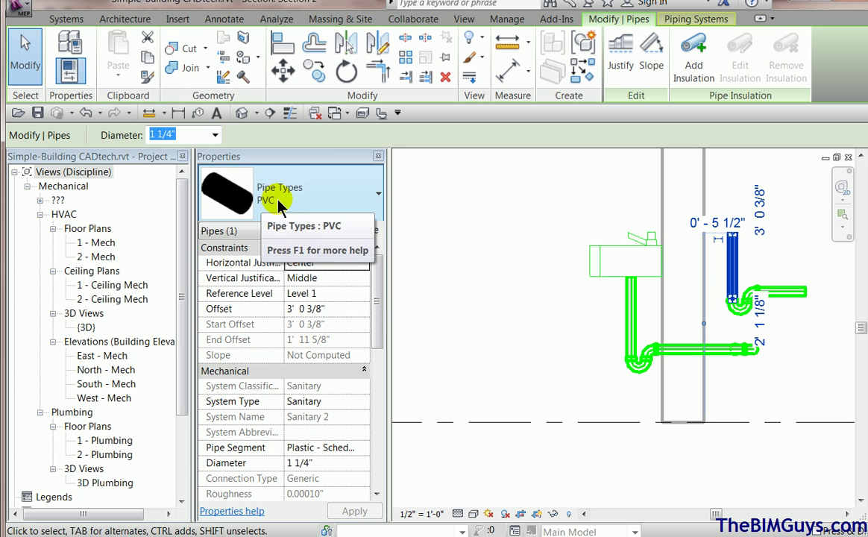
left_click(366, 233)
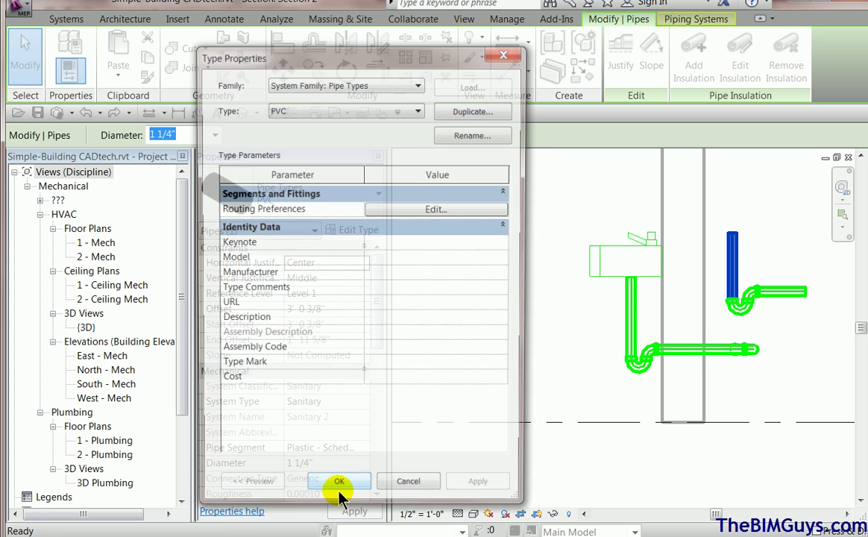
left_click(481, 110)
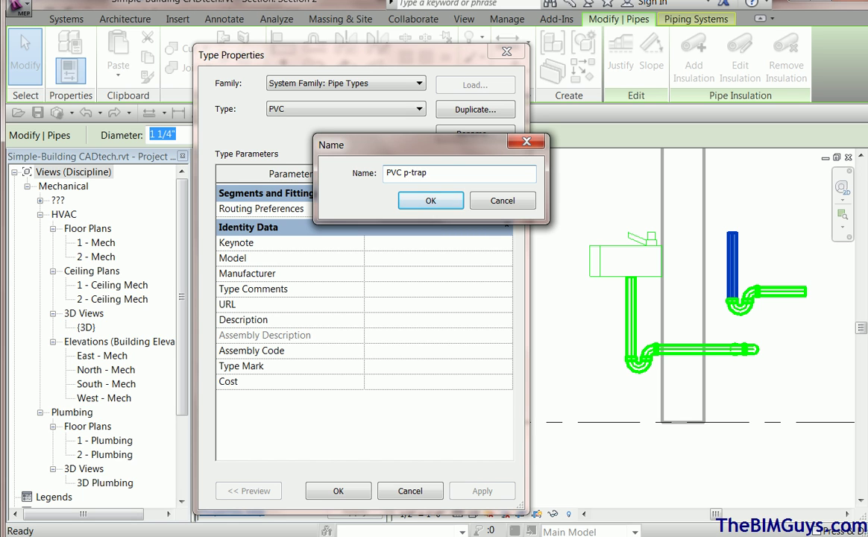
left_click(439, 202)
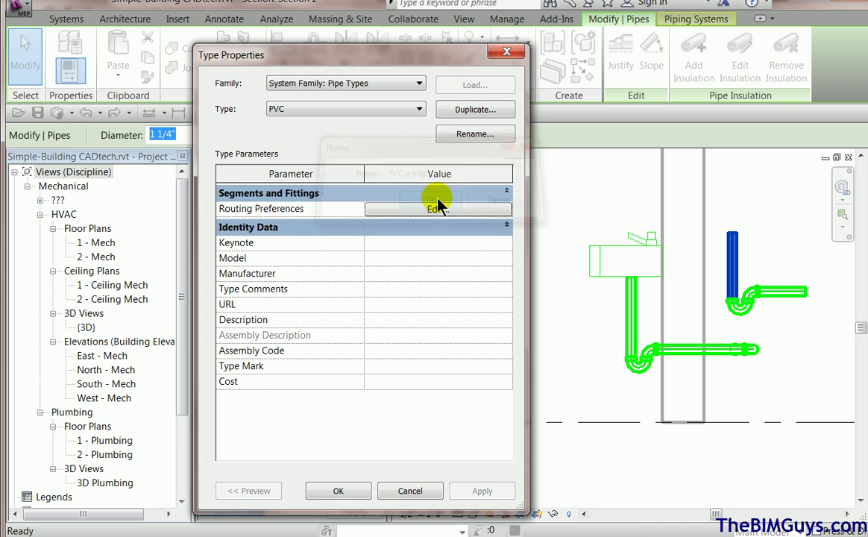
left_click(421, 110)
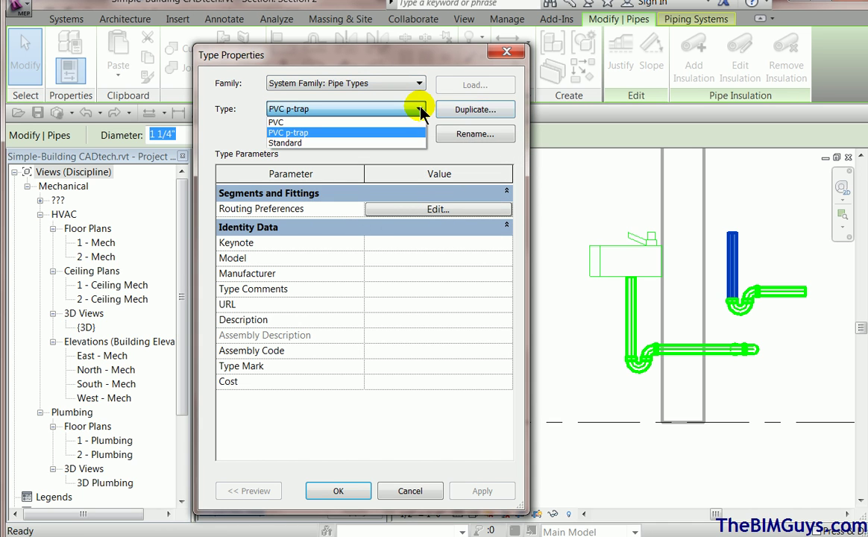
left_click(420, 109)
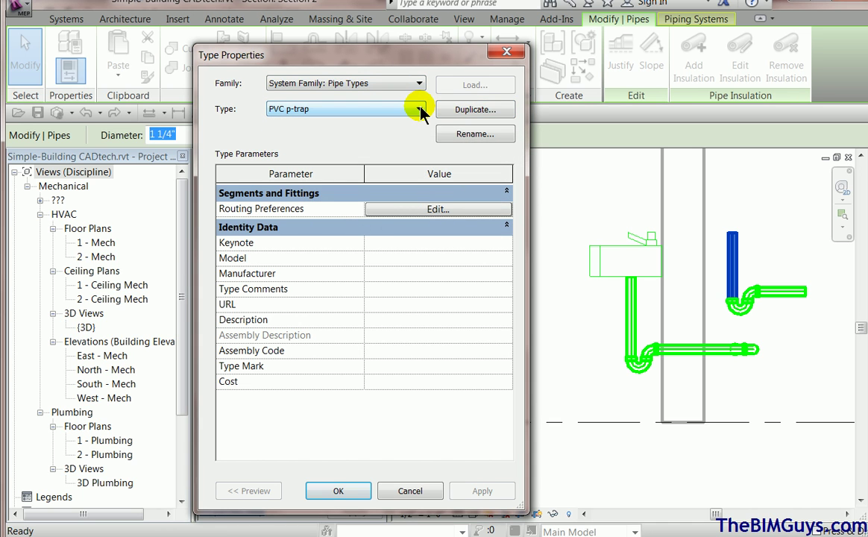
Step: Set the elbow in the PVC p-trap type's routing preferences to Trap P - PVC - Sch 40 - DWV: Standard
left_click(440, 212)
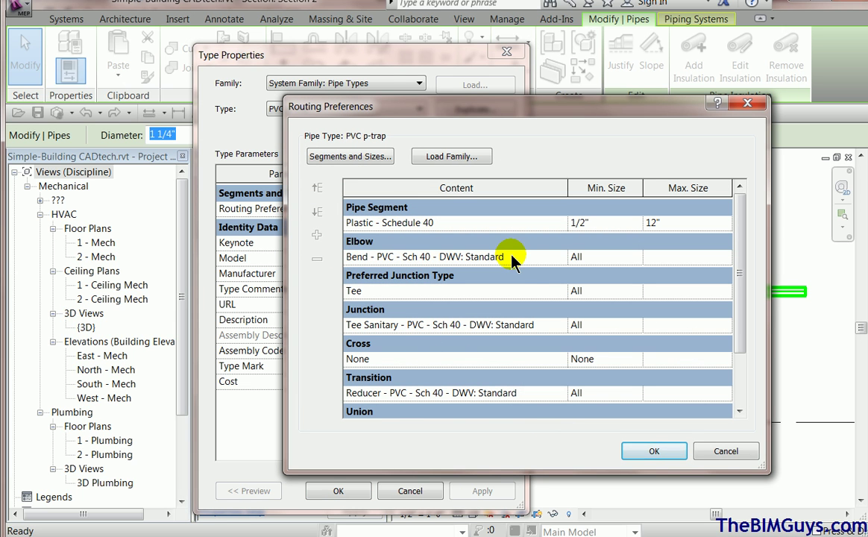
left_click(562, 258)
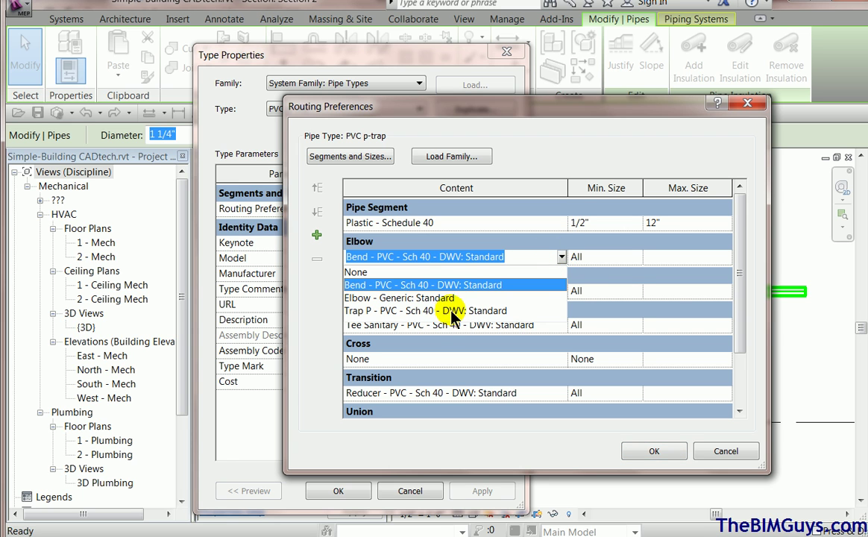
left_click(453, 310)
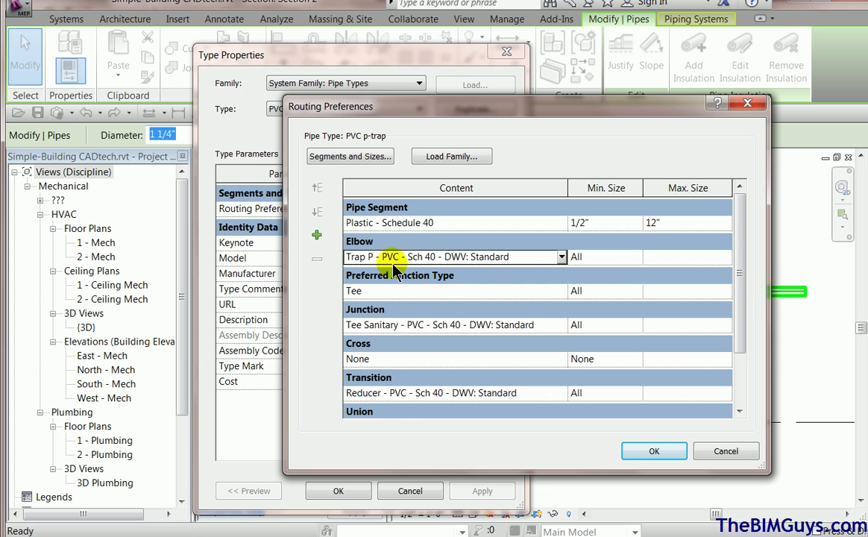
Step: Add a second elbow entry and limit the Trap P elbow to sizes from 1" to 1 1/2"
left_click(317, 235)
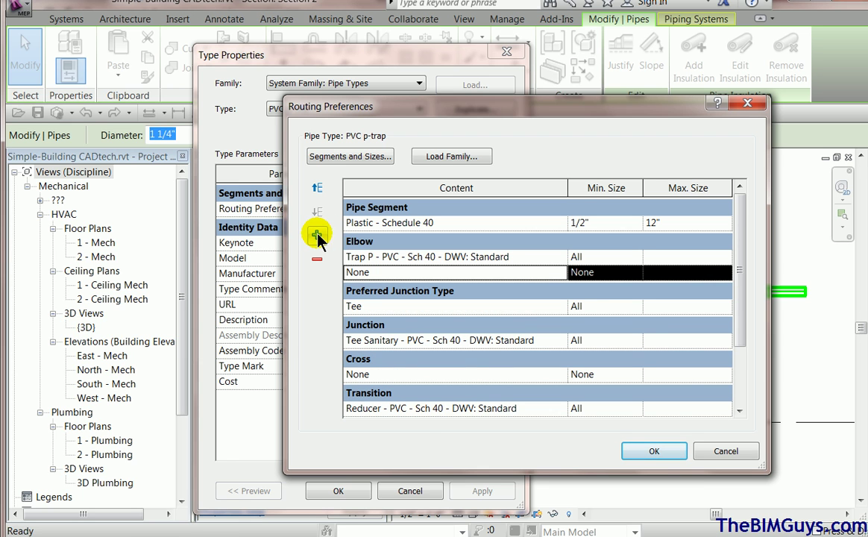
left_click(604, 254)
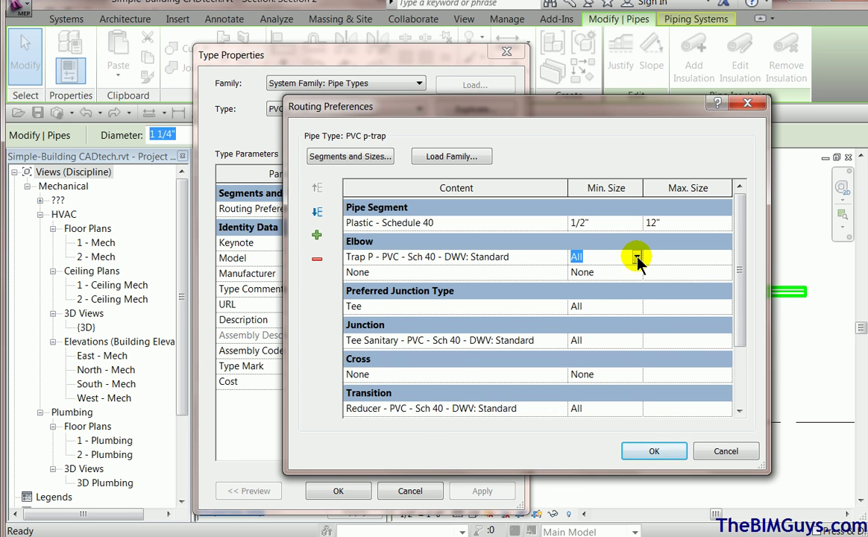
left_click(638, 257)
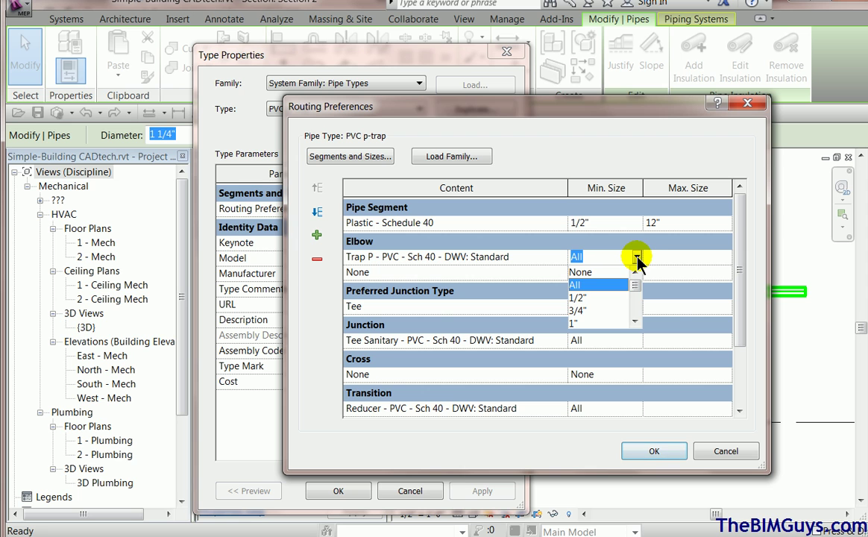
left_click(609, 321)
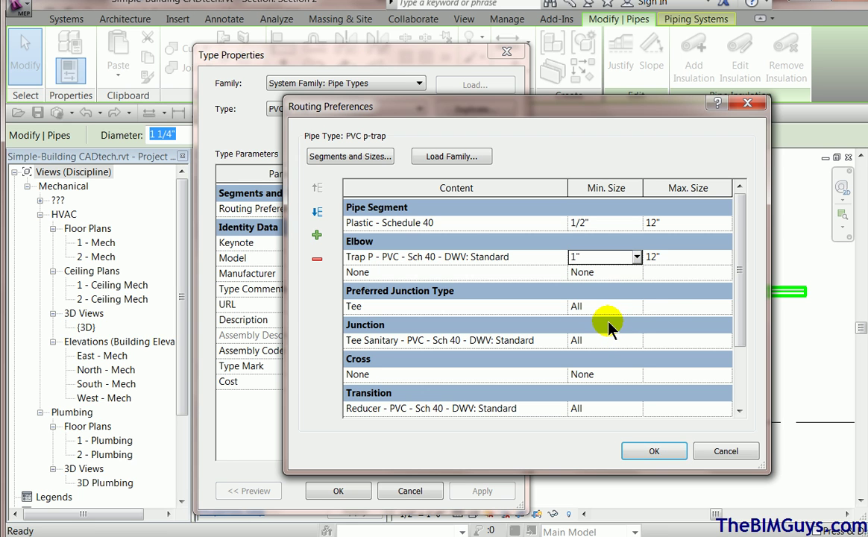
left_click(722, 257)
left_click(726, 257)
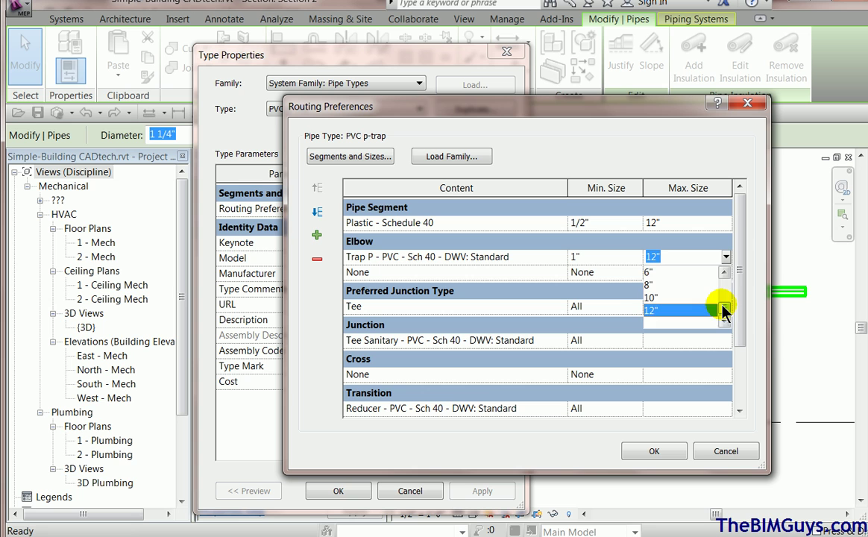
scroll(722, 289, "up", 3)
scroll(722, 284, "up", 2)
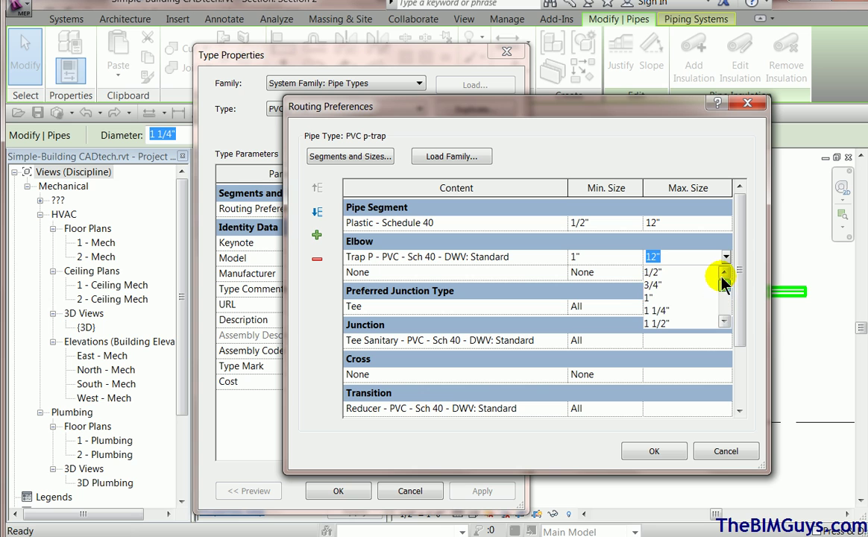
left_click(675, 323)
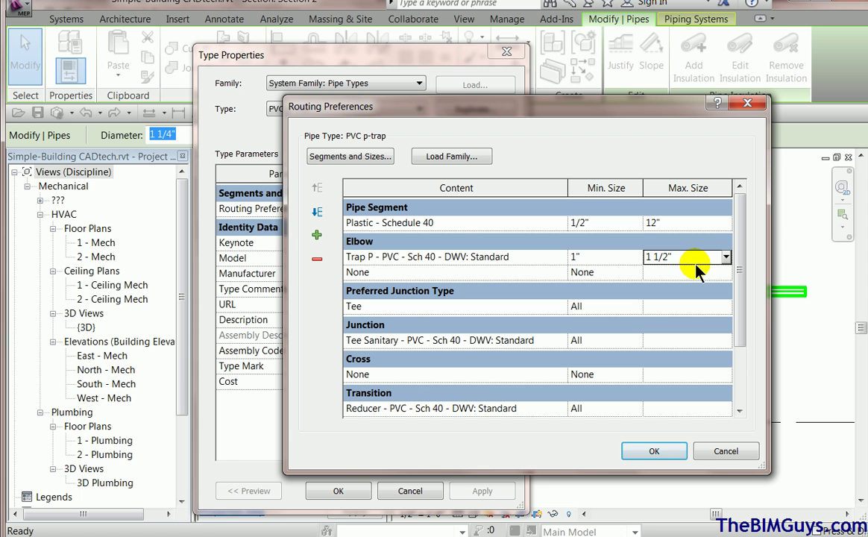
Step: Remove the empty second elbow entry, set the Trap P elbow's size range to All and accept the type settings
left_click(363, 271)
left_click(317, 259)
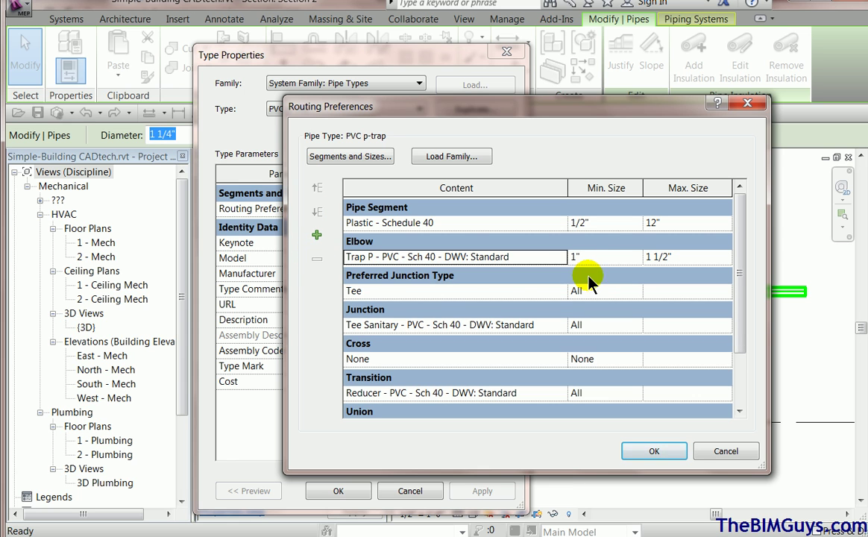
left_click(614, 261)
left_click(635, 257)
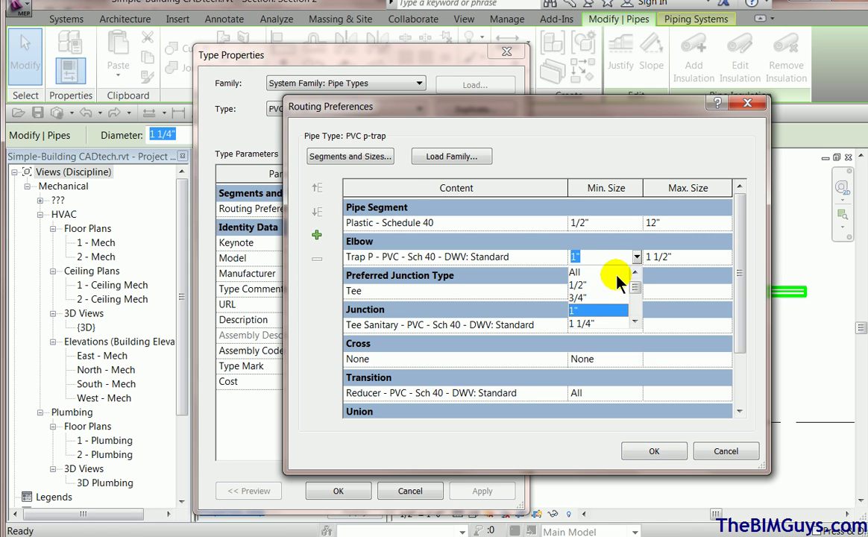
left_click(613, 267)
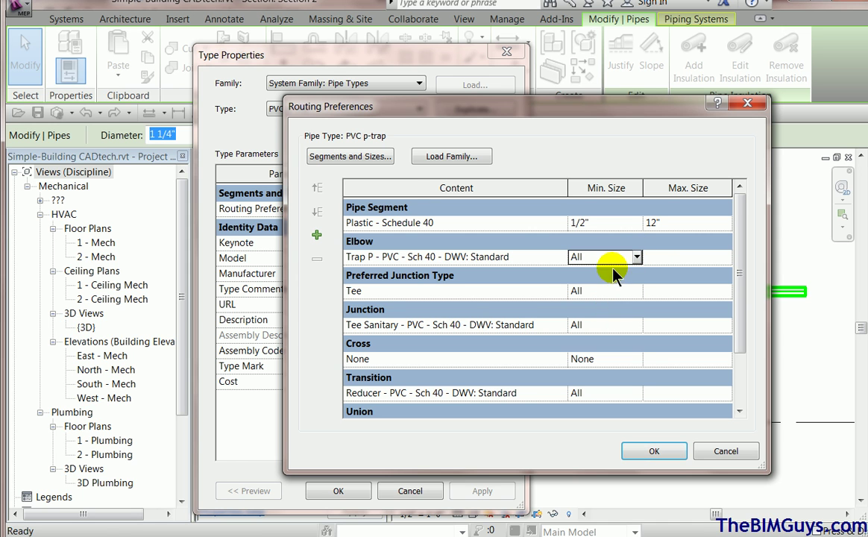
left_click(664, 450)
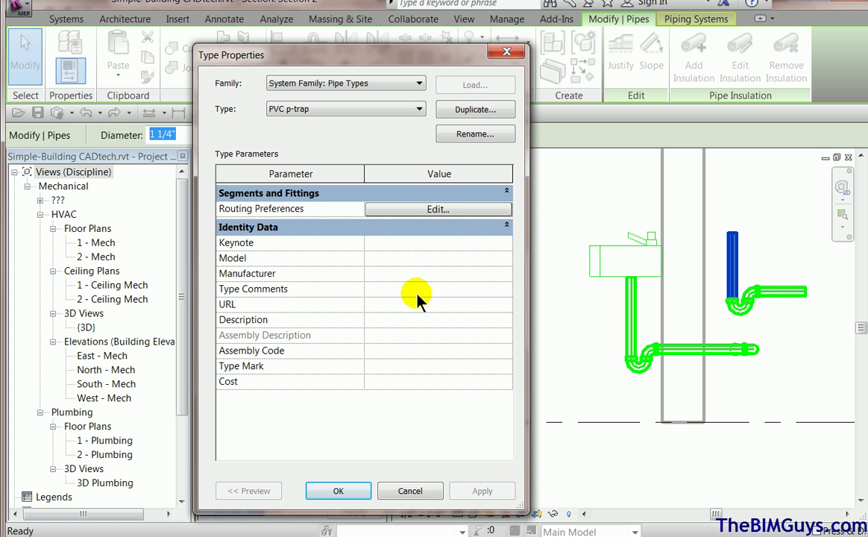
left_click(414, 211)
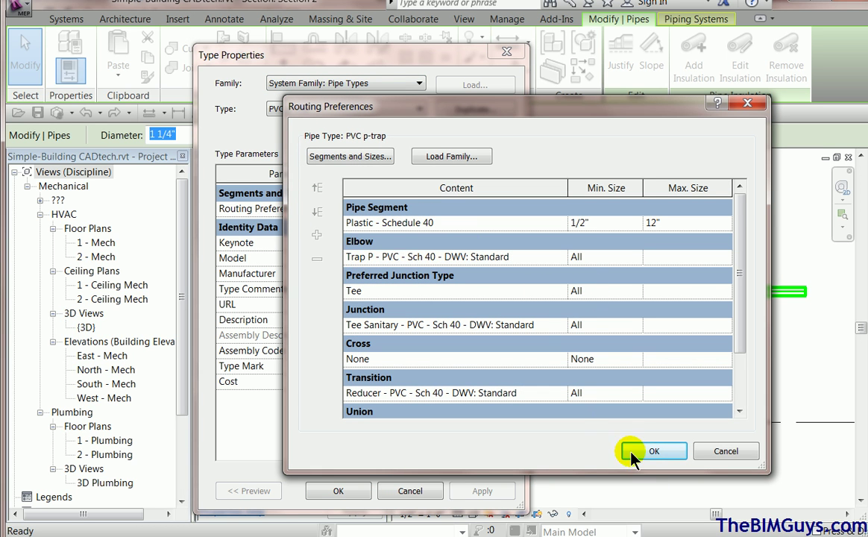
left_click(659, 452)
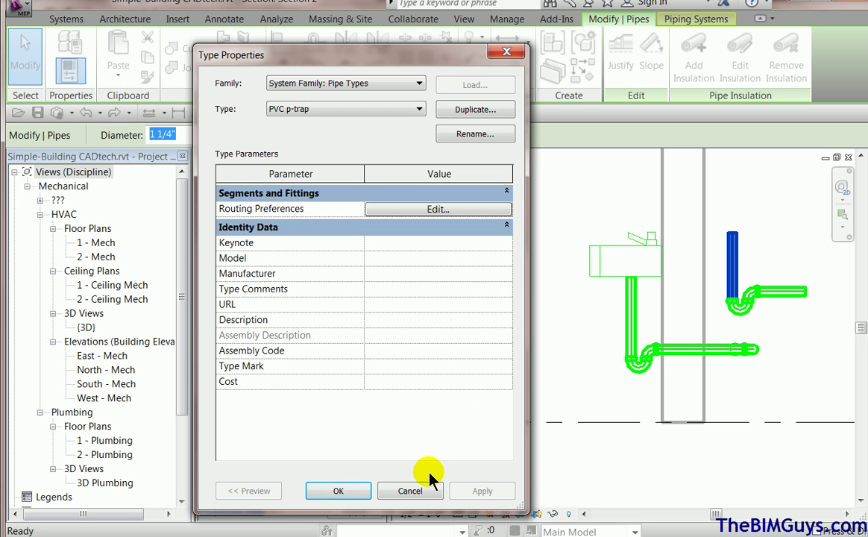
left_click(345, 492)
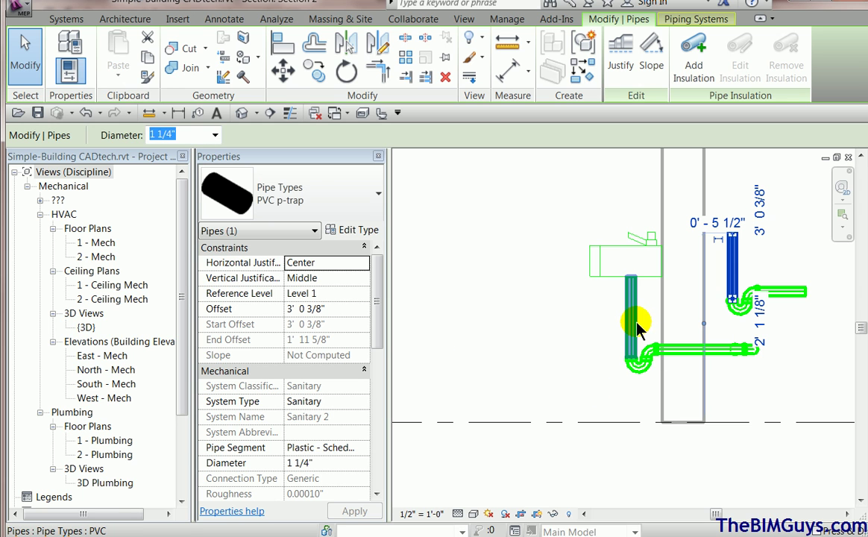
Step: Delete the vertical pipe below the lavatory, its P-trap and the horizontal pipe through the wall
left_click(633, 354)
key("Delete")
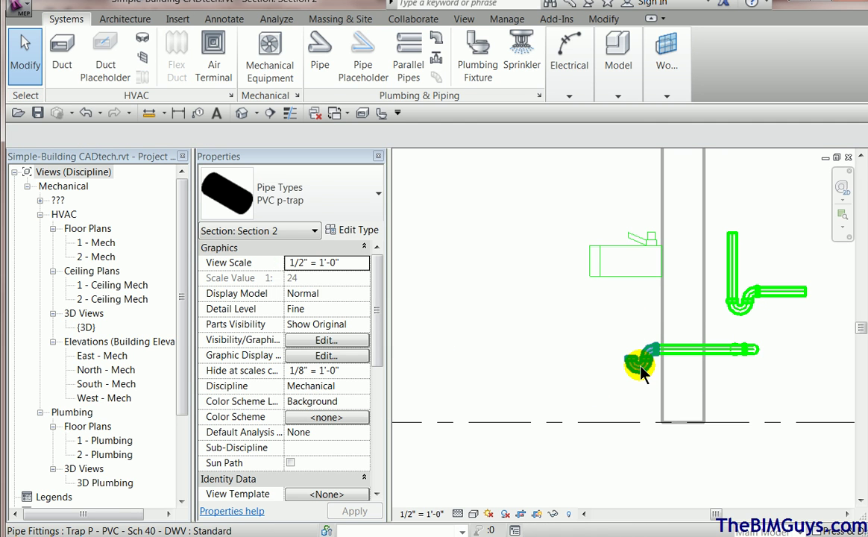
left_click(640, 368)
key("Delete")
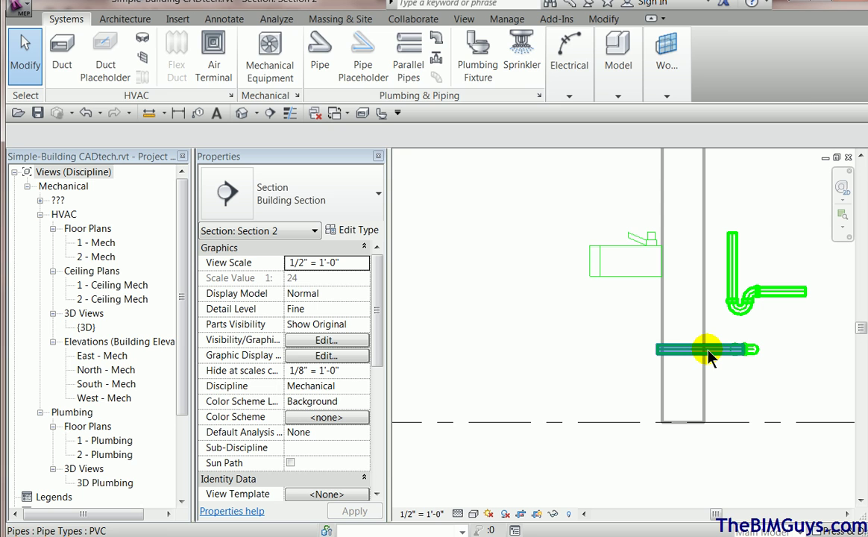
left_click(707, 350)
key("Delete")
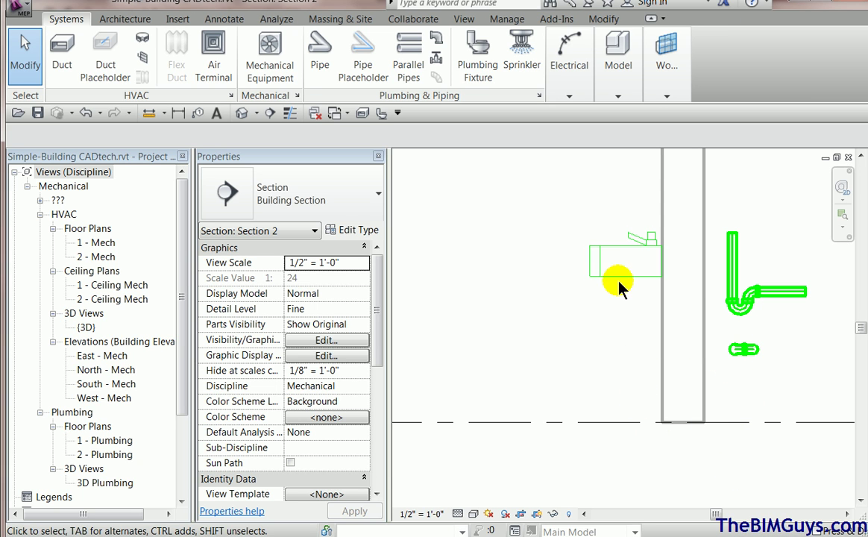
Step: Draw a 1 1/4" PVC p-trap pipe from the lavatory drain straight down to a 1' 2" offset, turning horizontally through and beyond the wall
left_click(616, 315)
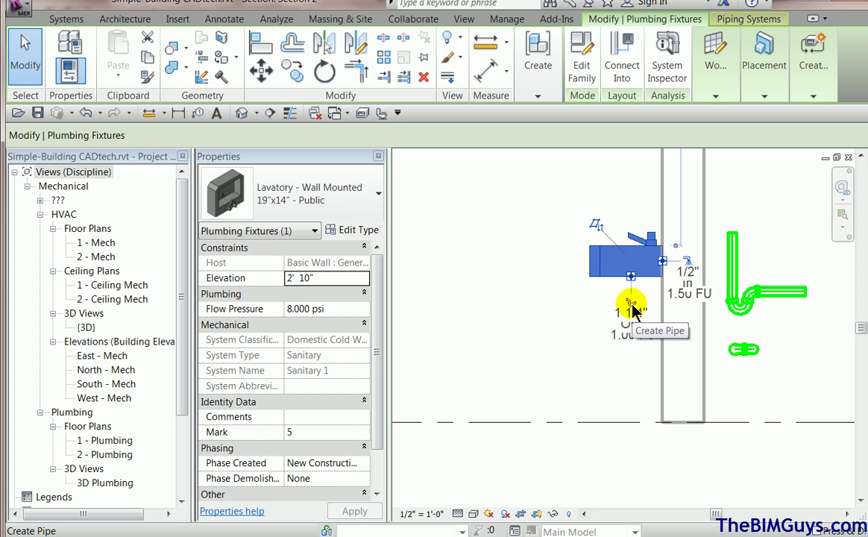
left_click(632, 310)
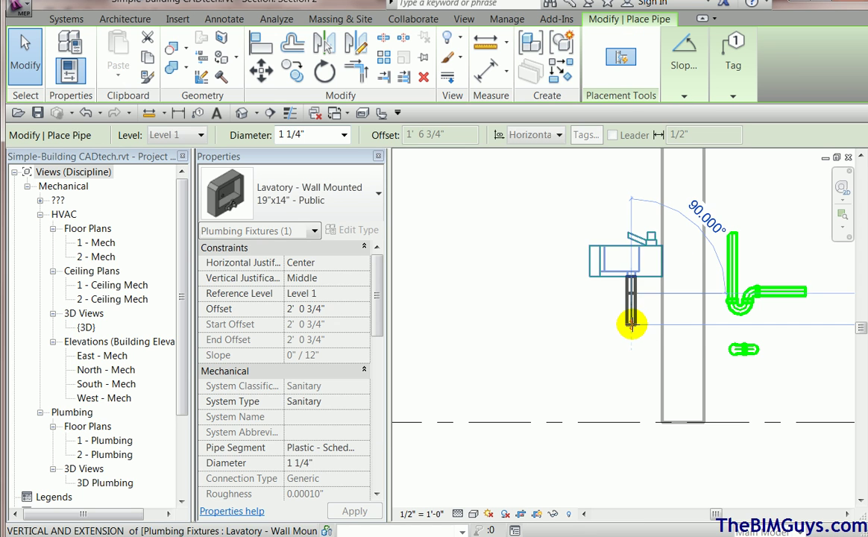
left_click(376, 196)
left_click(355, 302)
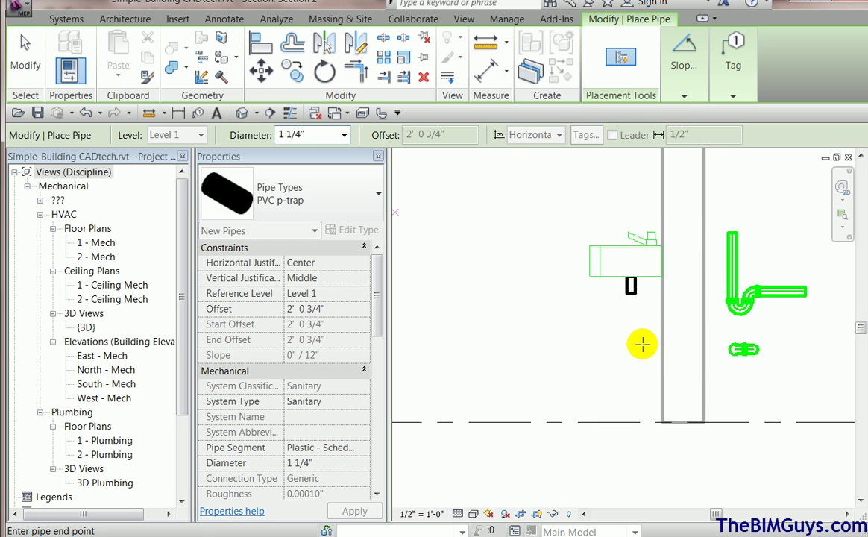
left_click(631, 348)
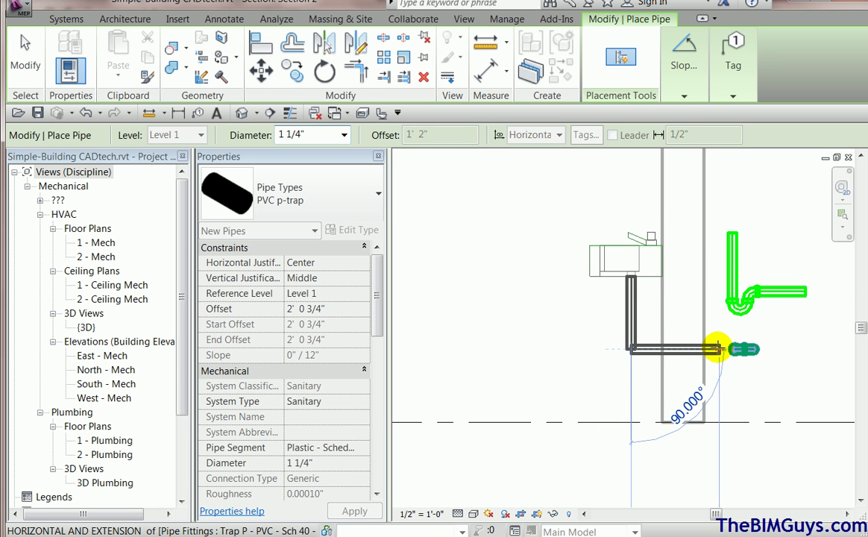
left_click(814, 349)
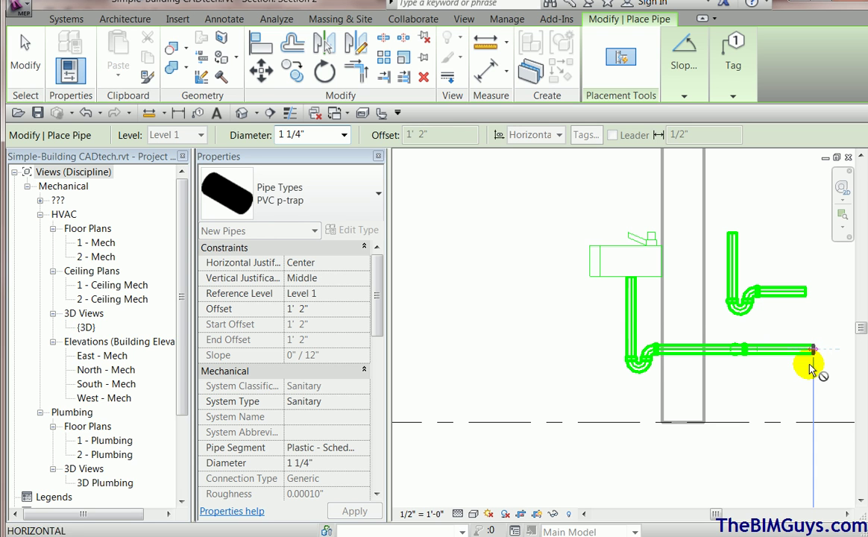
key("Escape")
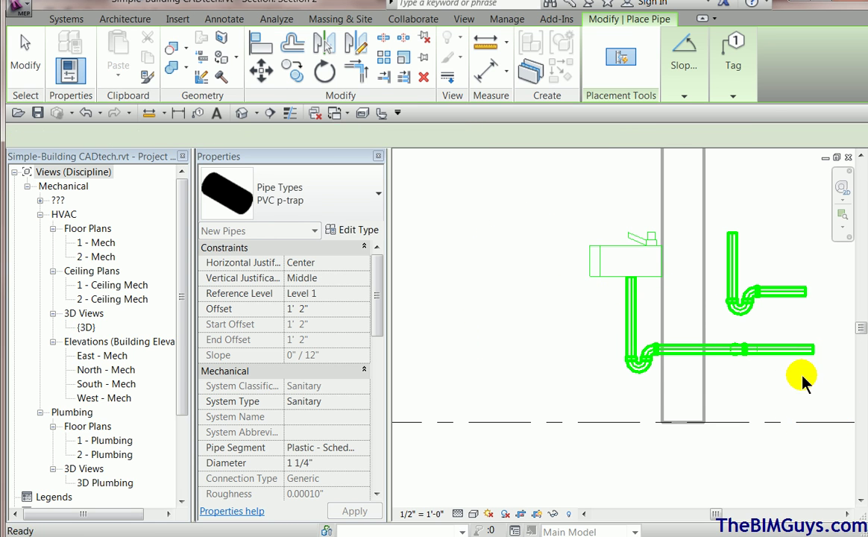
key("Escape")
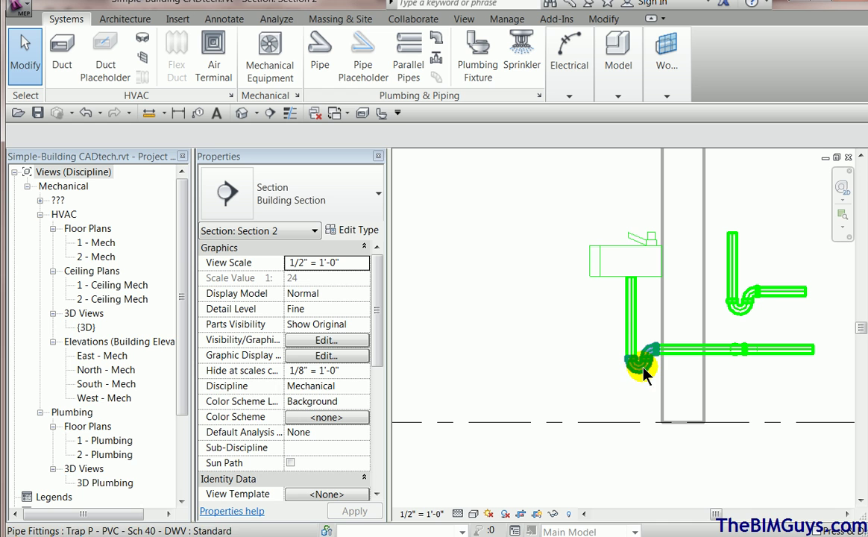
Step: Check the type of the new vertical pipe under the lavatory and of the upper trap beyond the wall
left_click(630, 328)
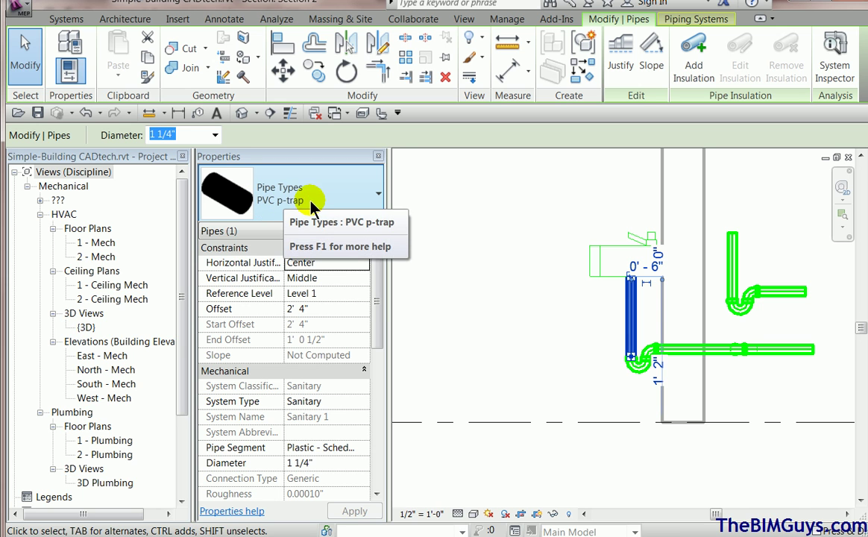
left_click(732, 389)
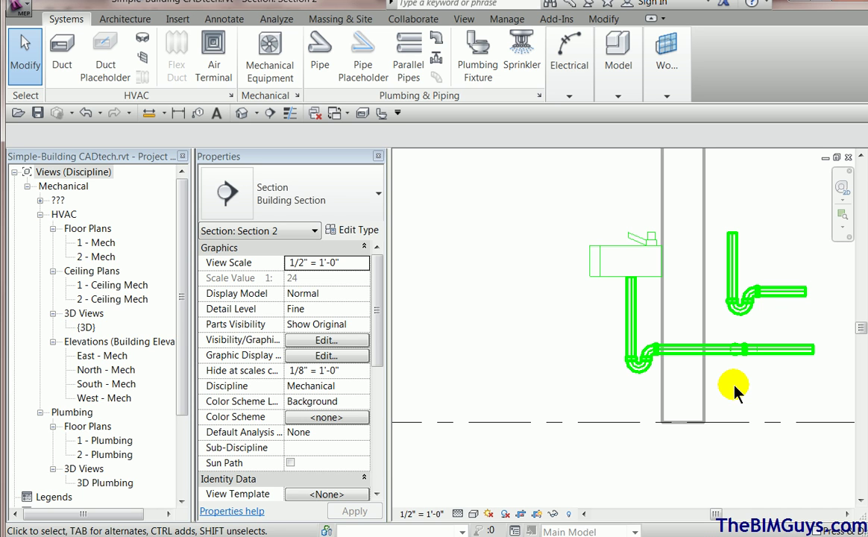
left_click(746, 311)
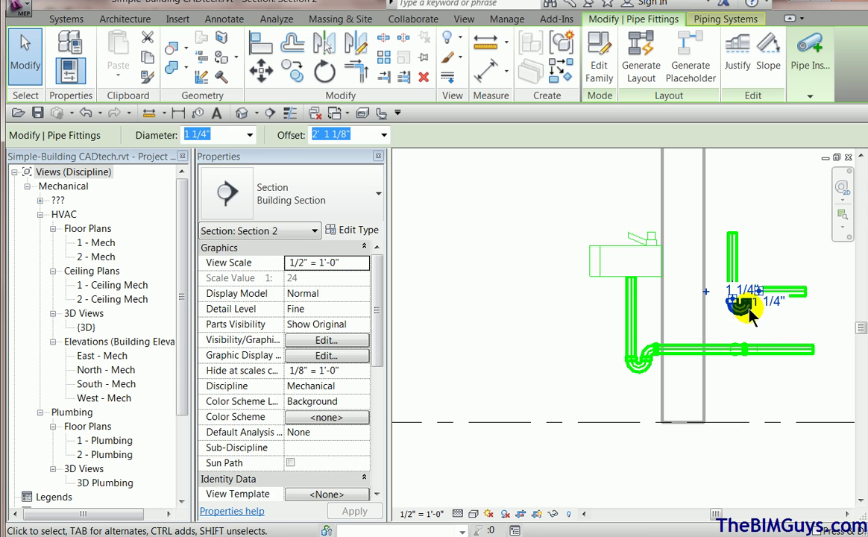
left_click(757, 324)
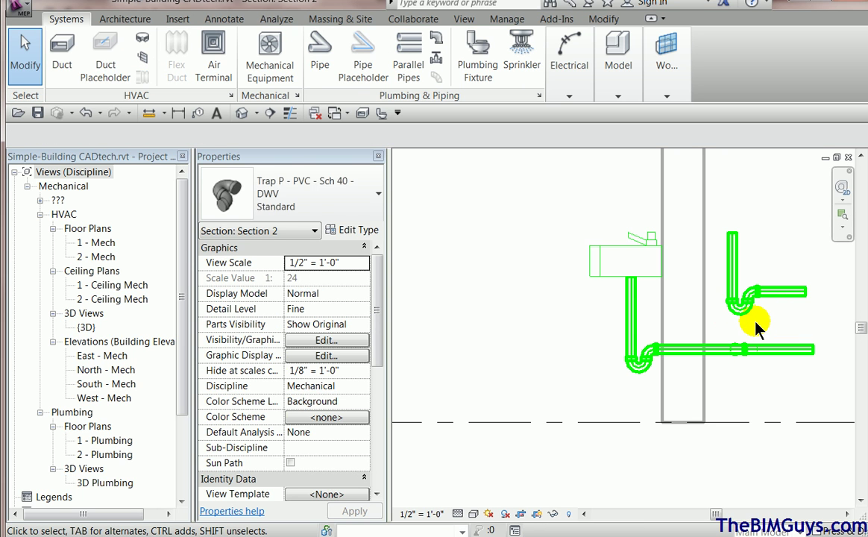